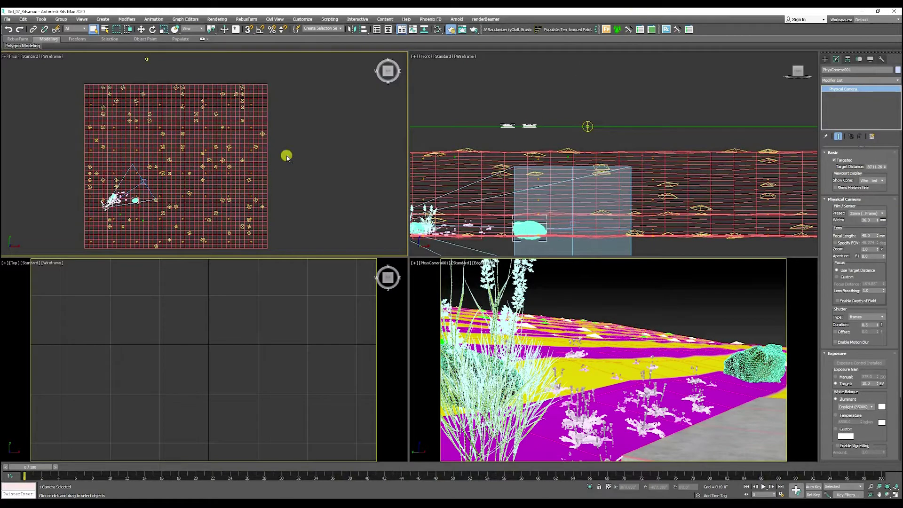
{"action": "middle_click_drag", "start_coordinate": [178, 93], "coordinate": [209, 113]}
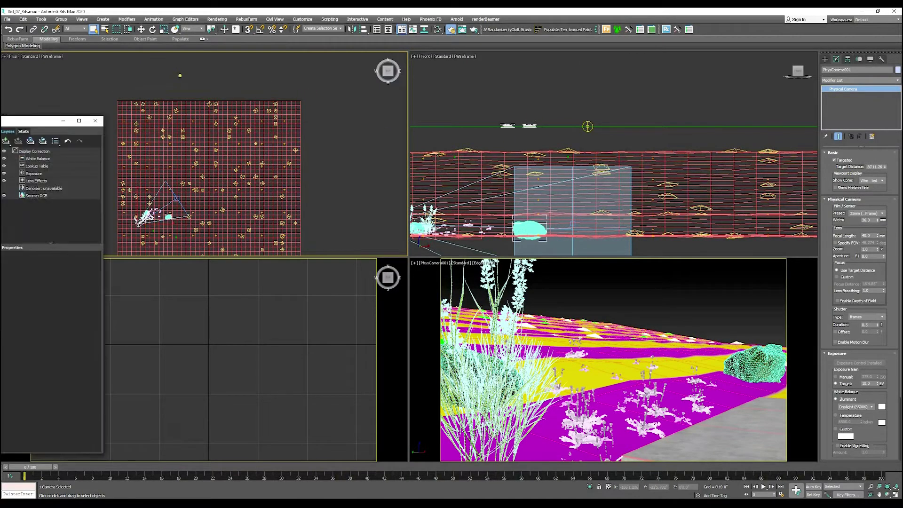
{"action": "left_click", "coordinate": [704, 305]}
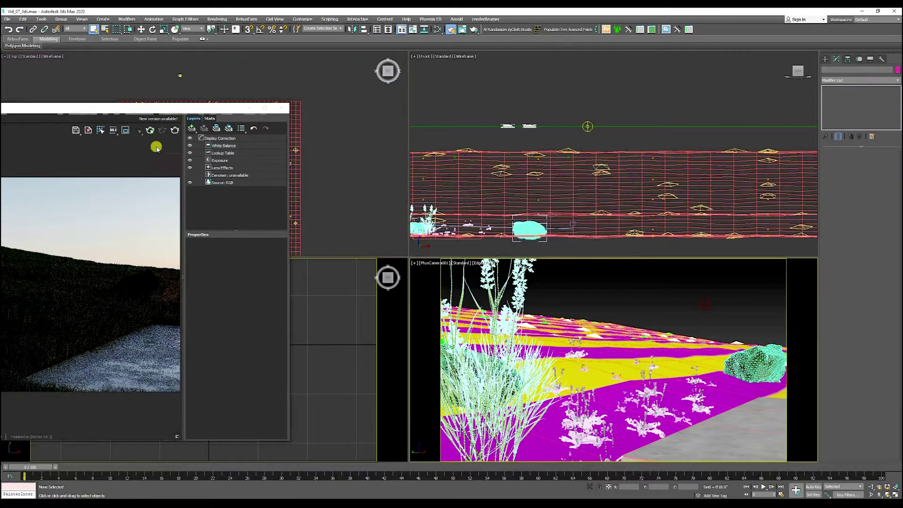
{"action": "left_click", "coordinate": [142, 114]}
{"action": "left_click_drag", "start_coordinate": [168, 109], "coordinate": [480, 110]}
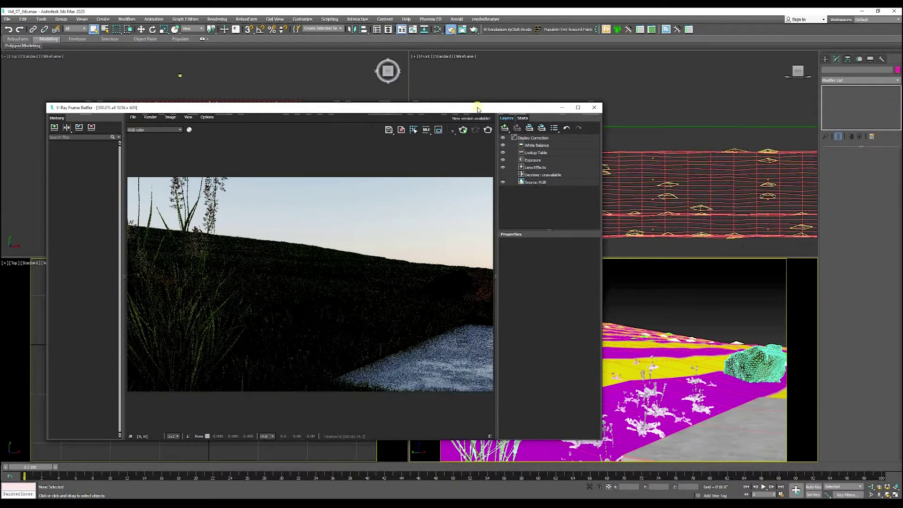
{"action": "left_click_drag", "start_coordinate": [477, 109], "coordinate": [196, 116]}
{"action": "middle_click_drag", "start_coordinate": [609, 347], "coordinate": [654, 358], "text": "alt"}
{"action": "scroll", "coordinate": [613, 381], "scroll_direction": "up", "scroll_amount": 5}
{"action": "key", "text": "c"}
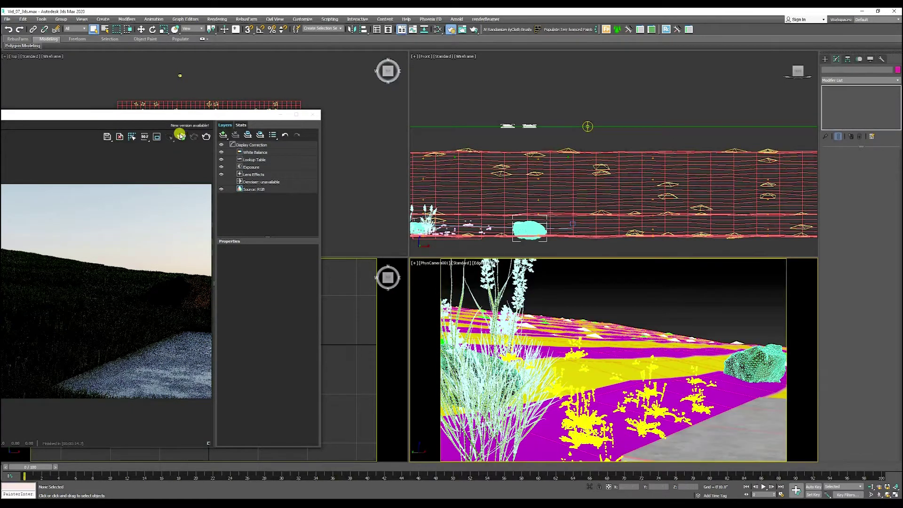
{"action": "left_click_drag", "start_coordinate": [207, 115], "coordinate": [564, 189]}
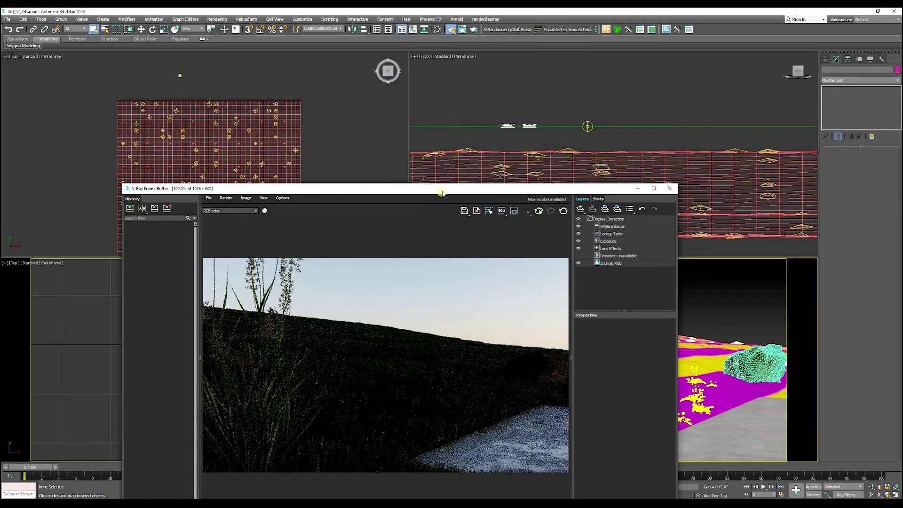
{"action": "left_click_drag", "start_coordinate": [442, 193], "coordinate": [0, 190]}
Step: Select the light VRayLight002 in the Top view
{"action": "scroll", "coordinate": [167, 86], "scroll_direction": "up", "scroll_amount": 5}
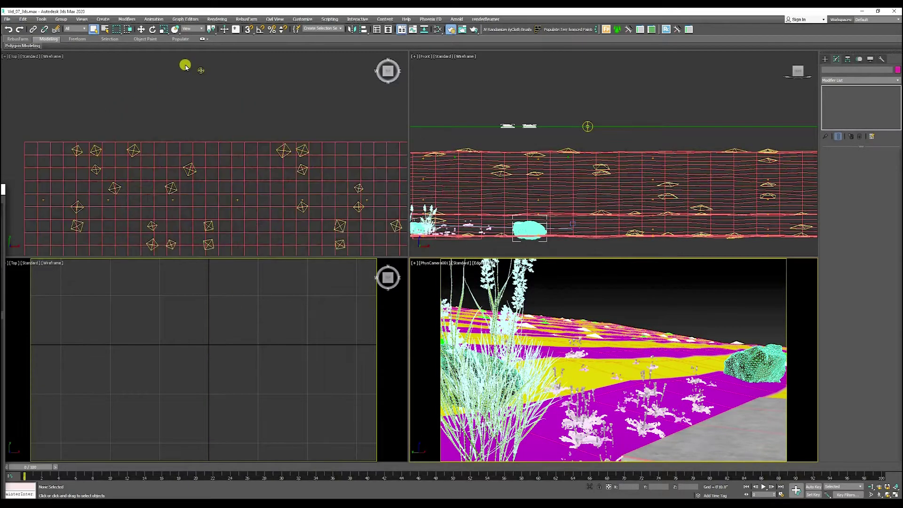
{"action": "middle_click_drag", "start_coordinate": [185, 65], "coordinate": [188, 109]}
{"action": "left_click_drag", "start_coordinate": [226, 98], "coordinate": [158, 178]}
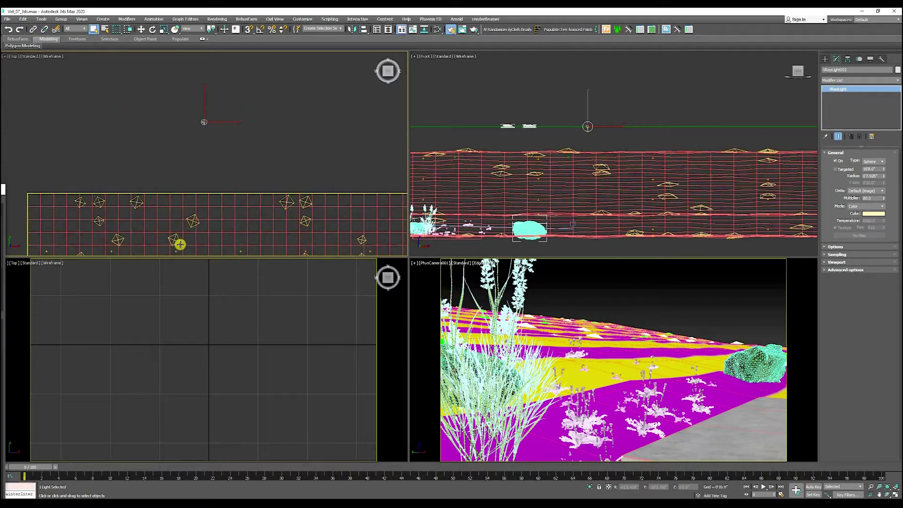
Step: Start a Forest Pro object that populates from the selected light
{"action": "left_click", "coordinate": [825, 59]}
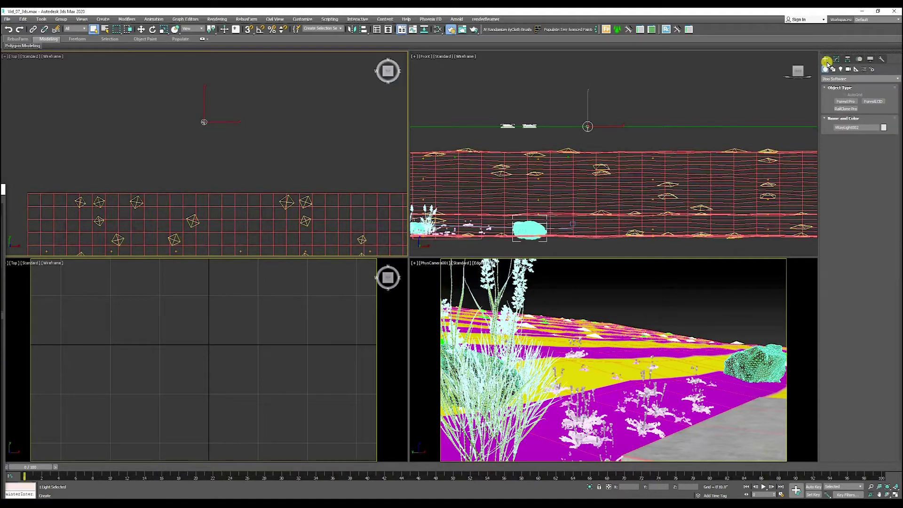
{"action": "left_click", "coordinate": [845, 102]}
{"action": "scroll", "coordinate": [216, 151], "scroll_direction": "down", "scroll_amount": 4}
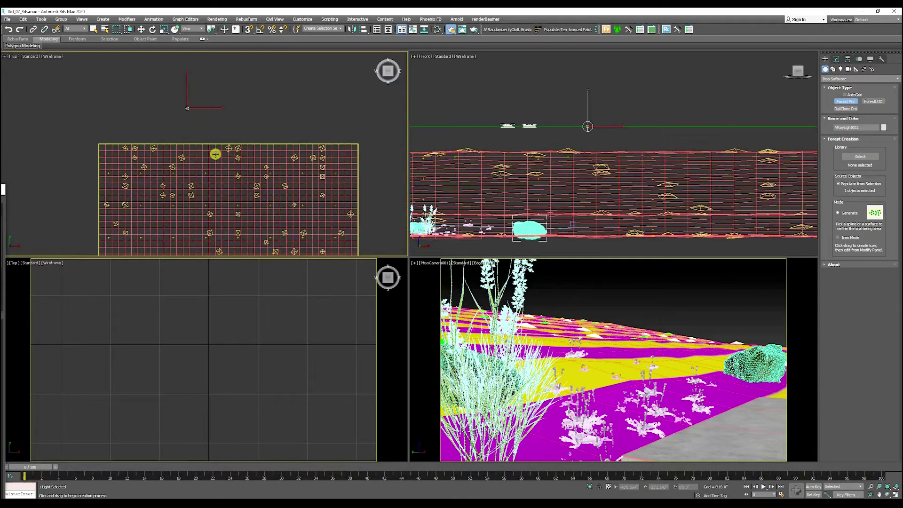
{"action": "scroll", "coordinate": [206, 123], "scroll_direction": "up", "scroll_amount": 3}
{"action": "scroll", "coordinate": [256, 188], "scroll_direction": "up", "scroll_amount": 1}
{"action": "middle_click_drag", "start_coordinate": [256, 188], "coordinate": [223, 154]}
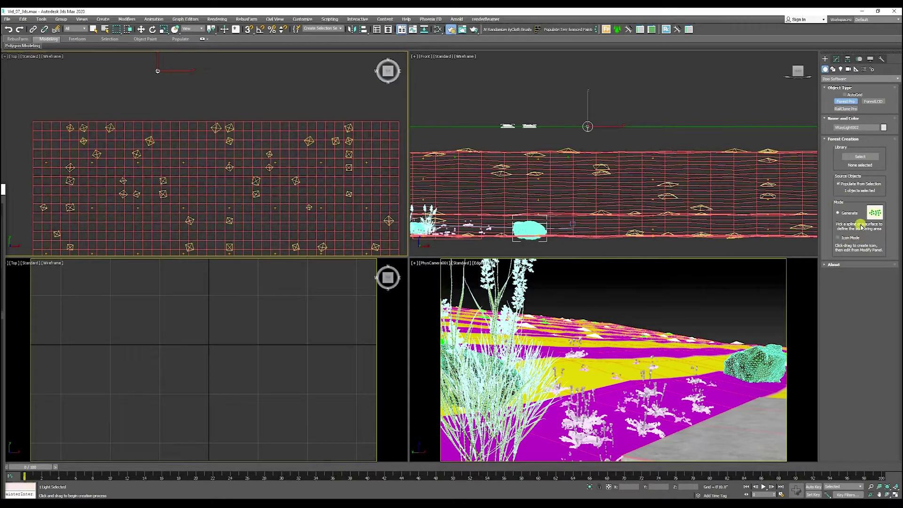
{"action": "left_click", "coordinate": [839, 184]}
Step: Use Populate from Selection and pick Plane001 to create Forest001 scattering VRayLight002
{"action": "middle_click_drag", "start_coordinate": [239, 127], "coordinate": [254, 151]}
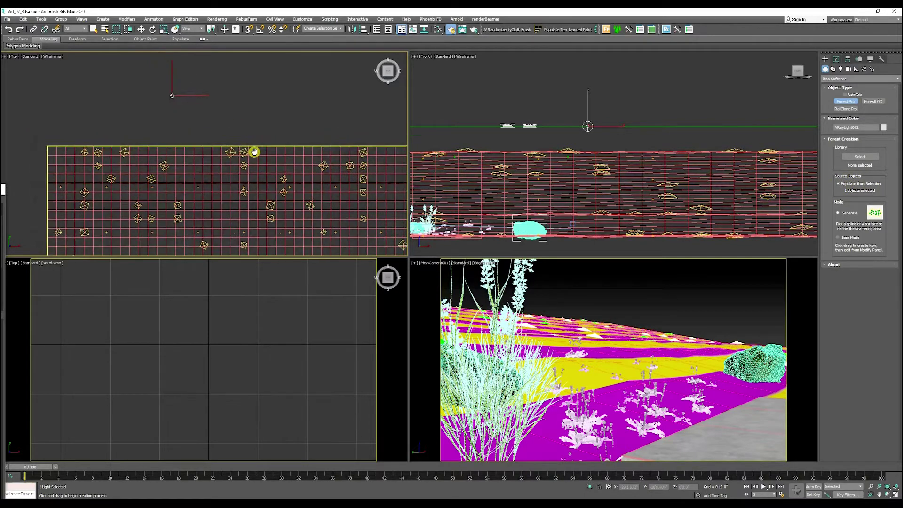
{"action": "scroll", "coordinate": [183, 101], "scroll_direction": "up", "scroll_amount": 3}
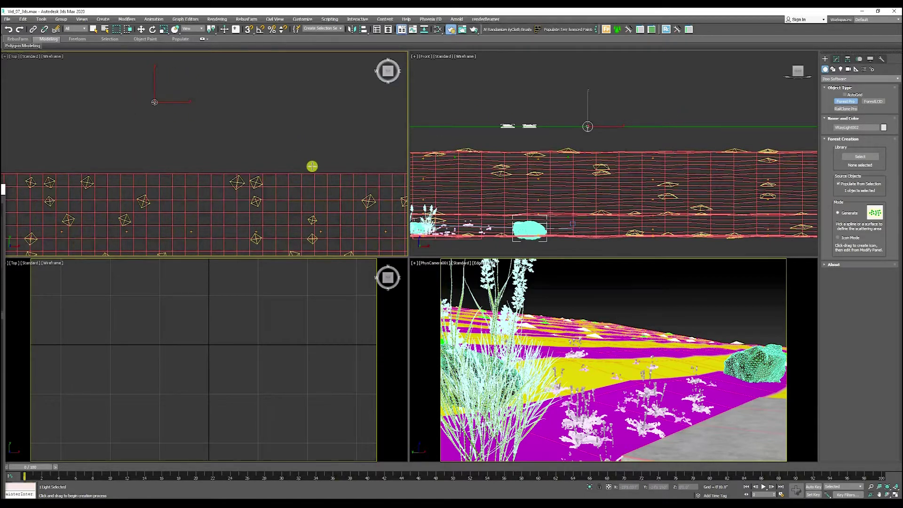
{"action": "scroll", "coordinate": [335, 182], "scroll_direction": "up", "scroll_amount": 2}
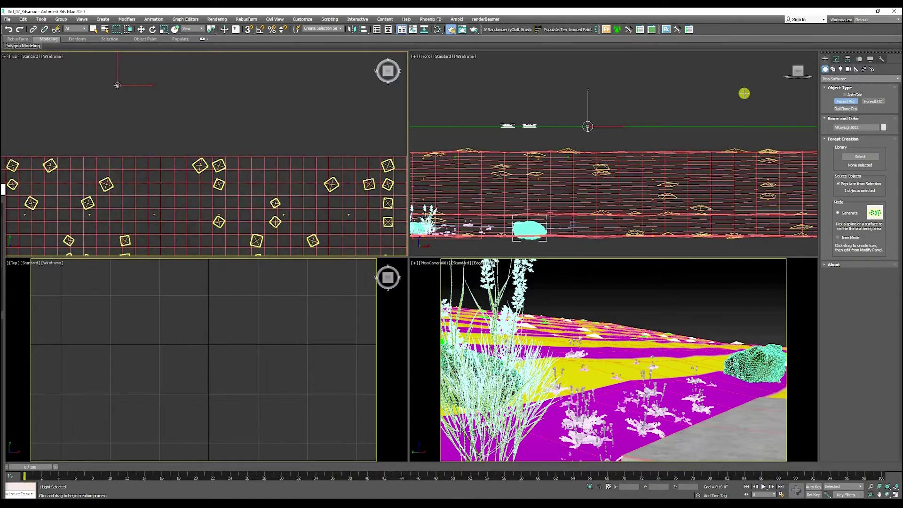
{"action": "middle_click_drag", "start_coordinate": [163, 120], "coordinate": [175, 130]}
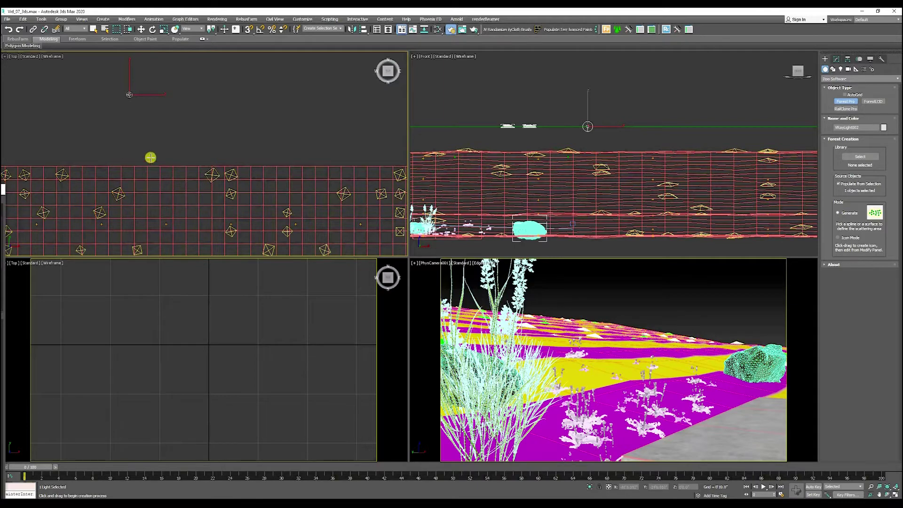
{"action": "scroll", "coordinate": [224, 193], "scroll_direction": "down", "scroll_amount": 5}
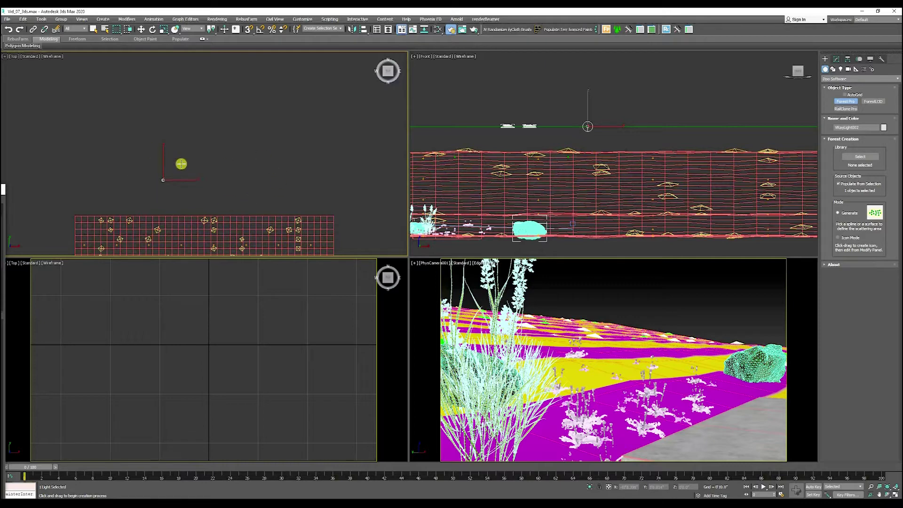
{"action": "left_click", "coordinate": [844, 184]}
{"action": "middle_click_drag", "start_coordinate": [158, 196], "coordinate": [201, 120]}
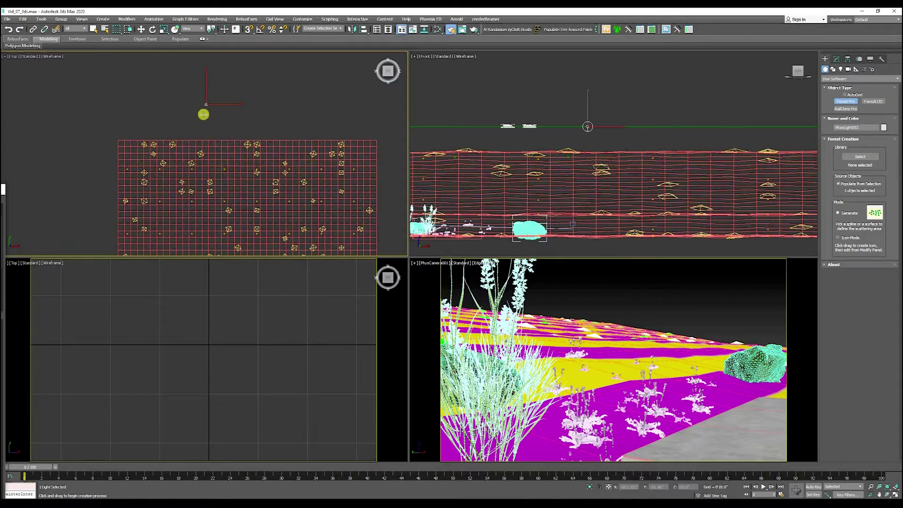
{"action": "scroll", "coordinate": [214, 113], "scroll_direction": "up", "scroll_amount": 3}
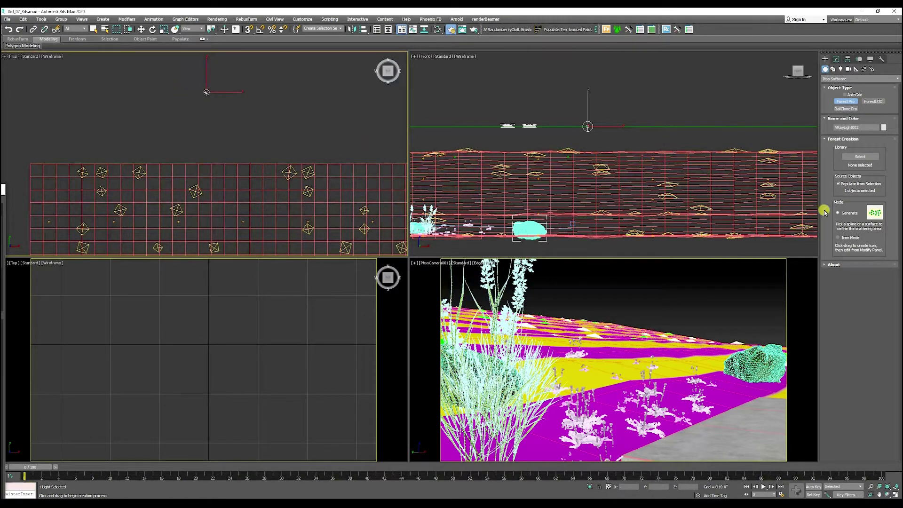
{"action": "scroll", "coordinate": [196, 156], "scroll_direction": "down", "scroll_amount": 2}
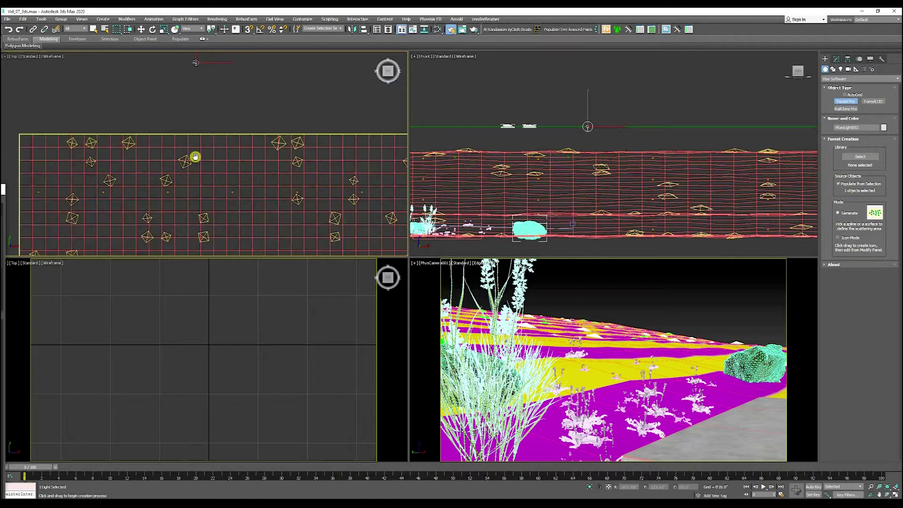
{"action": "left_click", "coordinate": [234, 177]}
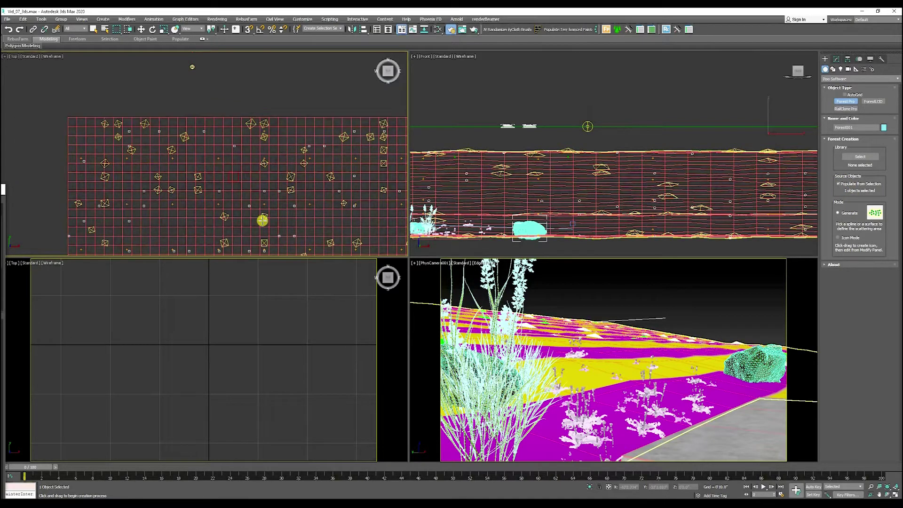
Step: Give Forest001 the Grid 1 pattern with X density 1750, then render with V-Ray
{"action": "middle_click_drag", "start_coordinate": [262, 221], "coordinate": [247, 162]}
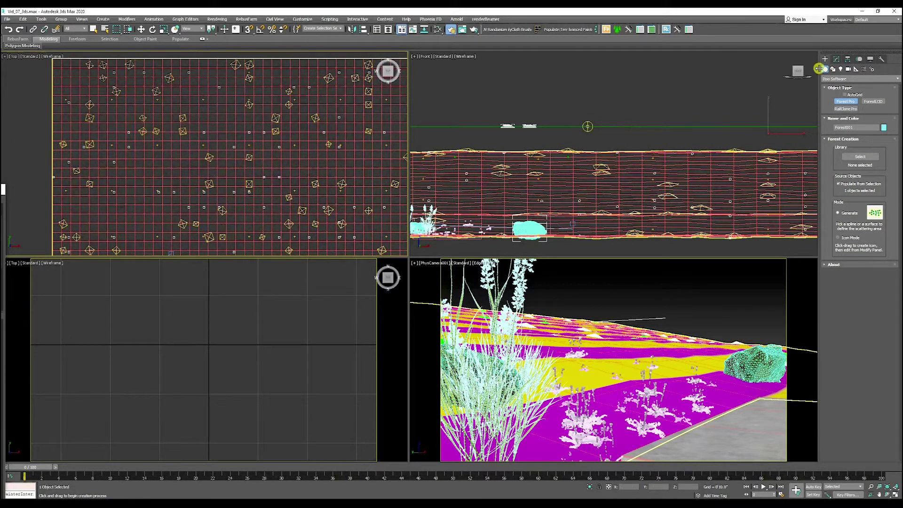
{"action": "left_click", "coordinate": [837, 59]}
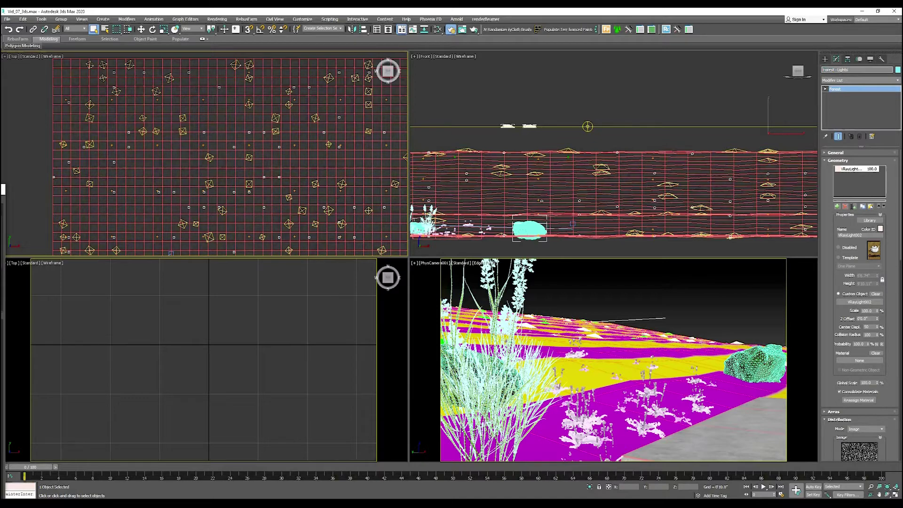
{"action": "left_click_drag", "start_coordinate": [828, 348], "coordinate": [827, 262]}
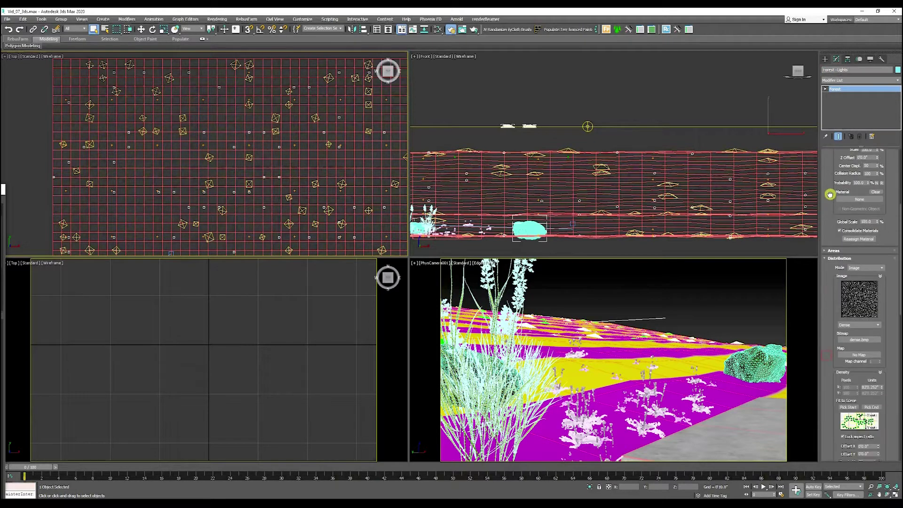
{"action": "scroll", "coordinate": [828, 320], "scroll_direction": "down", "scroll_amount": 3}
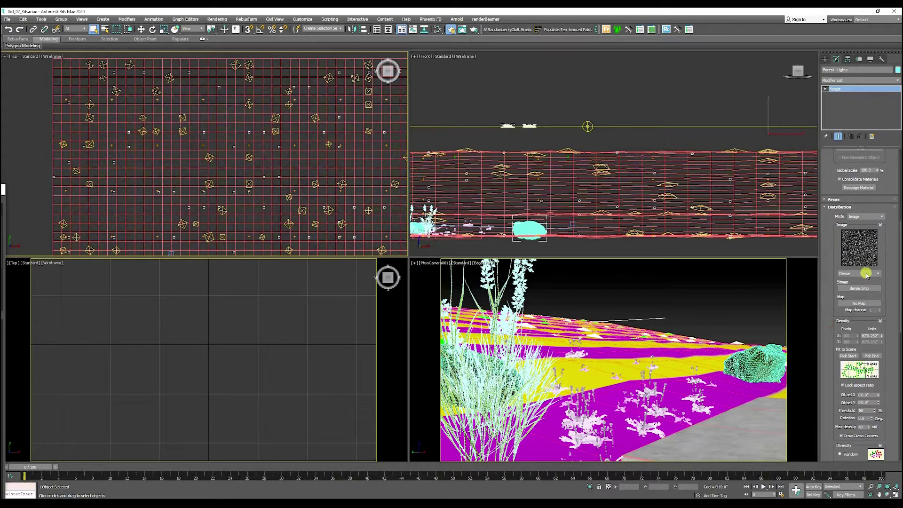
{"action": "left_click", "coordinate": [867, 274]}
{"action": "left_click", "coordinate": [852, 357]}
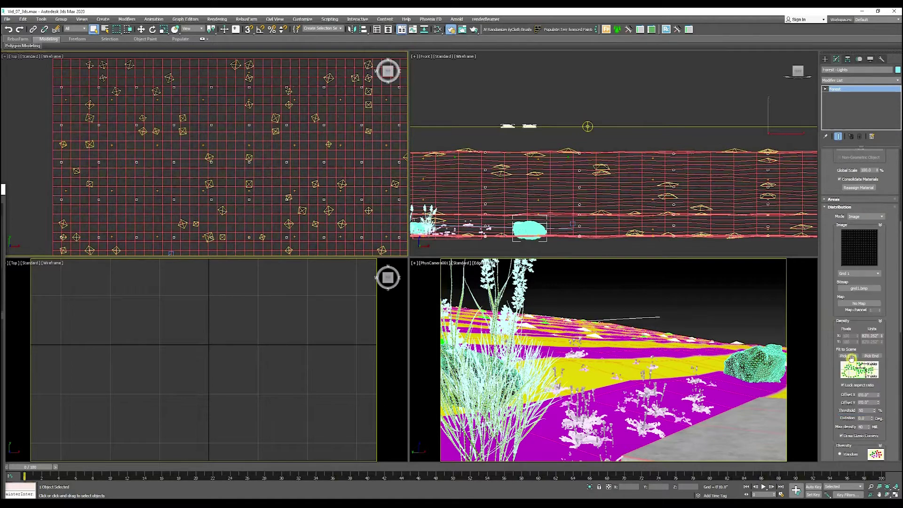
{"action": "double_click", "coordinate": [871, 336]}
{"action": "key", "text": "Return"}
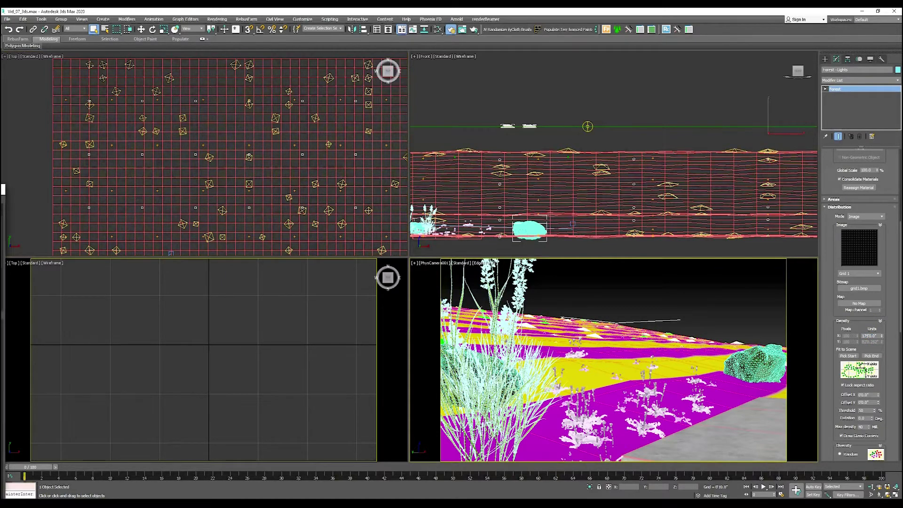
{"action": "key", "text": "shift+q"}
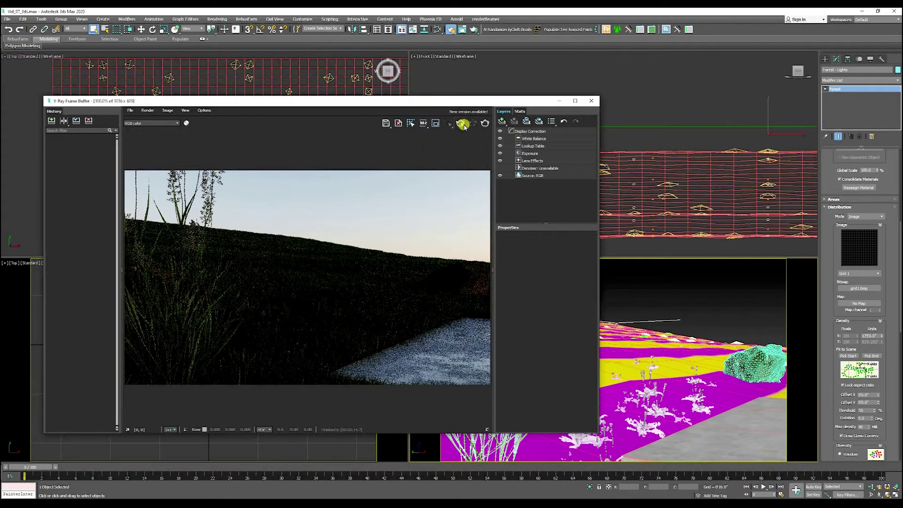
{"action": "left_click", "coordinate": [463, 124]}
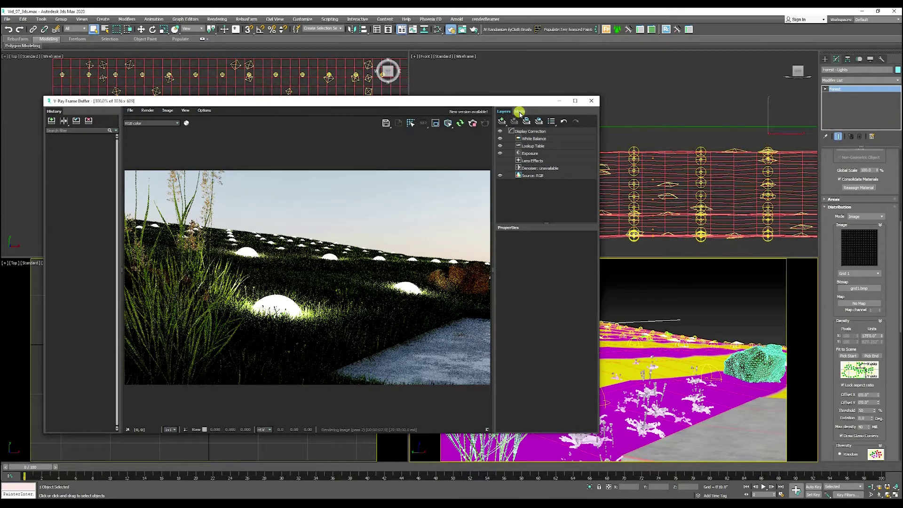
Step: Move the V-Ray Frame Buffer aside and frame the source VRayLight in the Top view
{"action": "left_click_drag", "start_coordinate": [444, 101], "coordinate": [798, 177]}
{"action": "scroll", "coordinate": [213, 110], "scroll_direction": "down", "scroll_amount": 2}
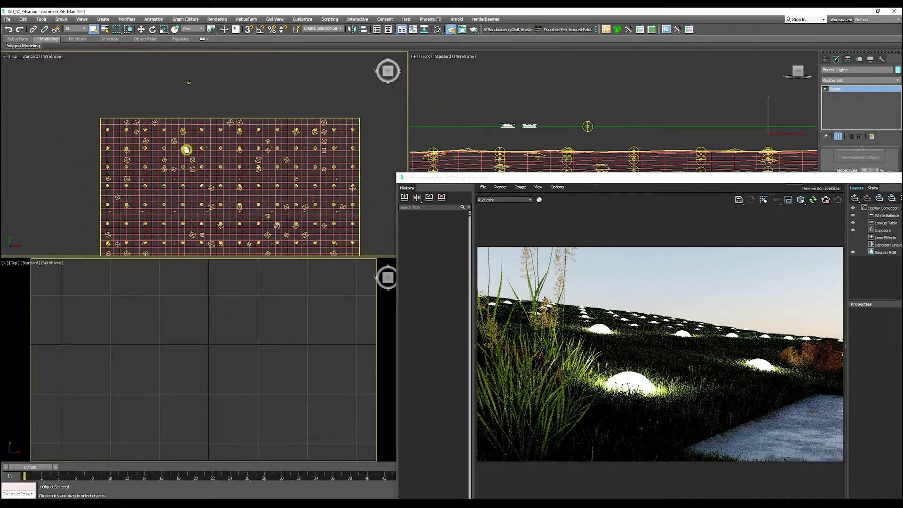
{"action": "middle_click_drag", "start_coordinate": [185, 149], "coordinate": [186, 250]}
{"action": "scroll", "coordinate": [188, 141], "scroll_direction": "up", "scroll_amount": 3}
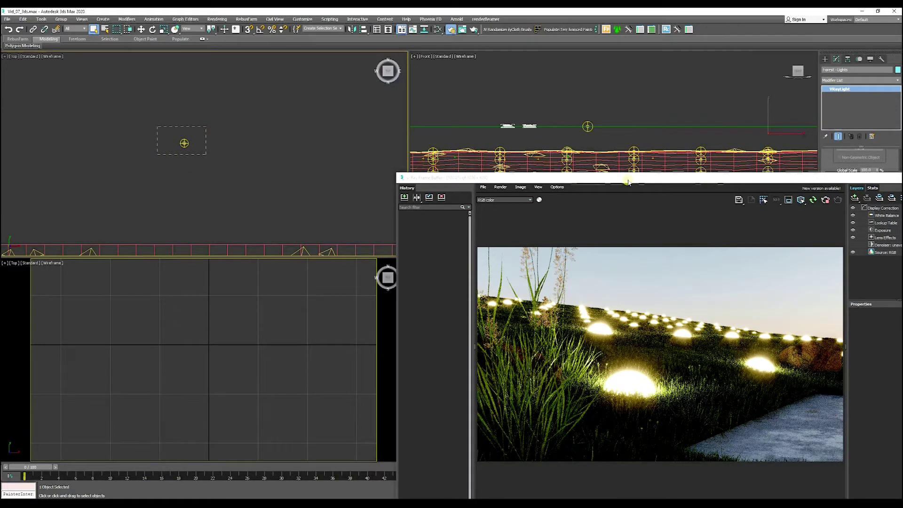
Step: Set VRayLight002's sphere radius to 6 inches
{"action": "left_click_drag", "start_coordinate": [638, 182], "coordinate": [297, 179]}
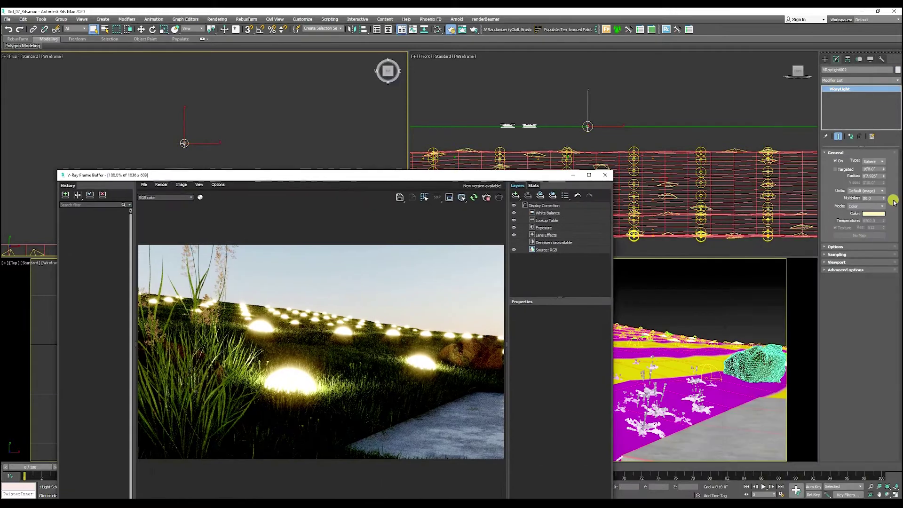
{"action": "double_click", "coordinate": [874, 176]}
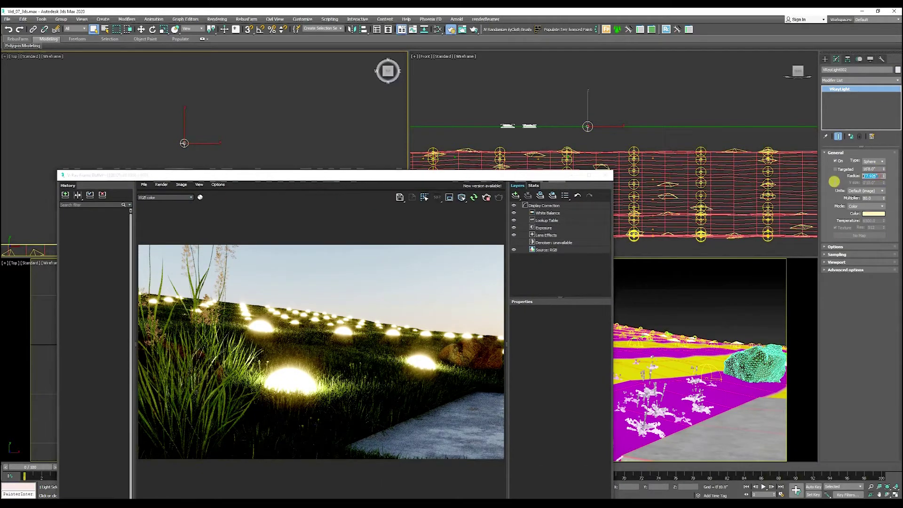
{"action": "type", "text": "6"}
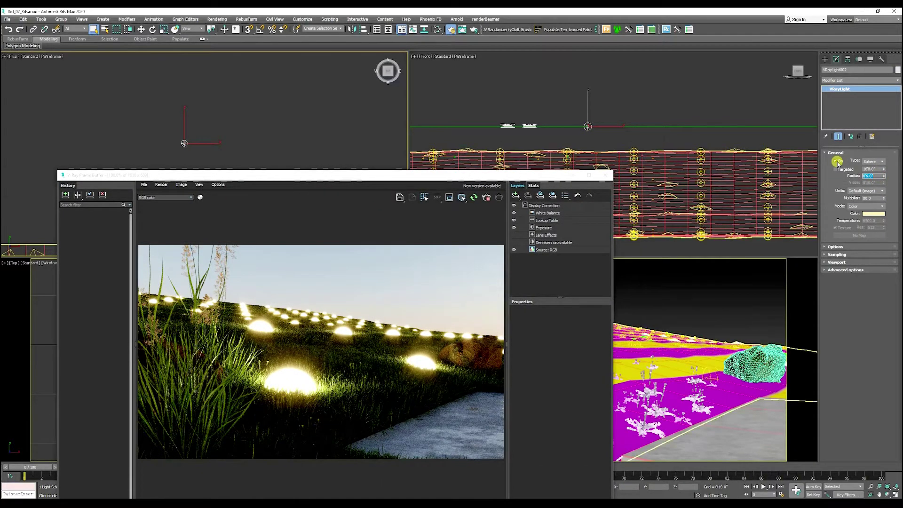
{"action": "key", "text": "Return"}
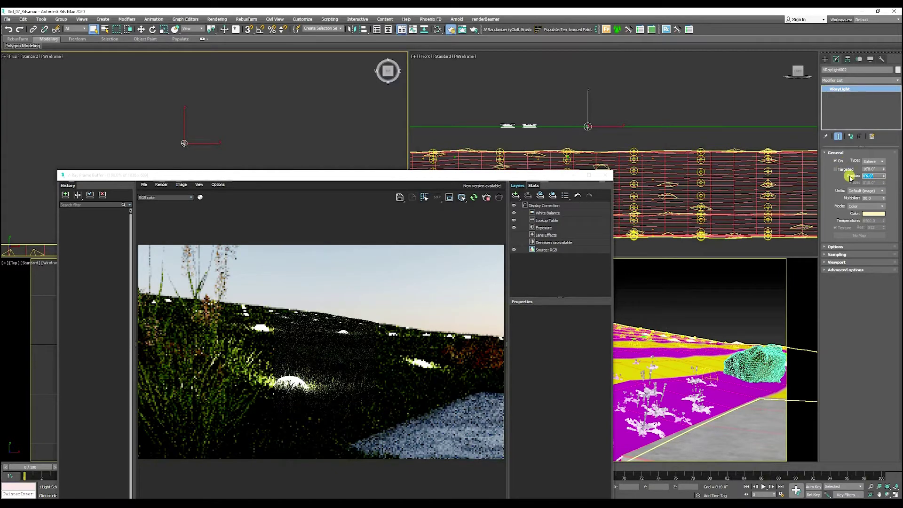
Step: Turn on the light's Invisible option in the Options rollout, then turn it back off
{"action": "left_click", "coordinate": [835, 247]}
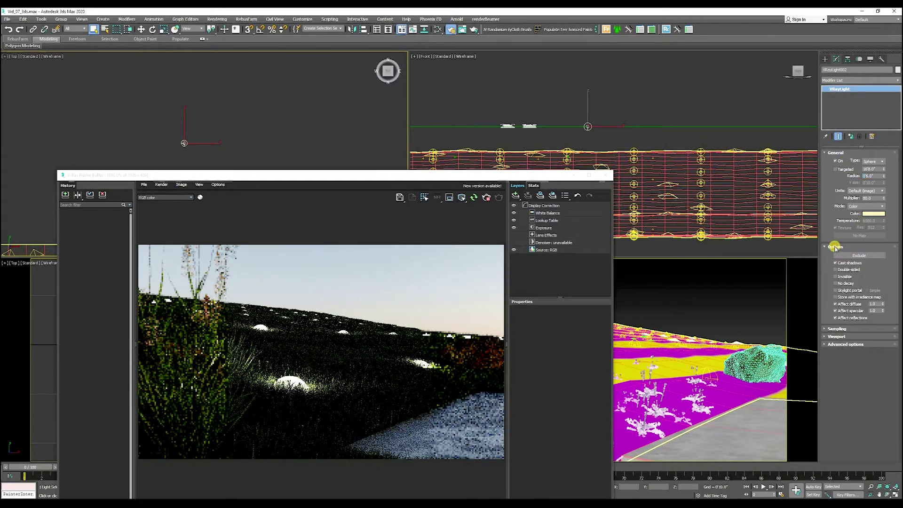
{"action": "left_click", "coordinate": [841, 277]}
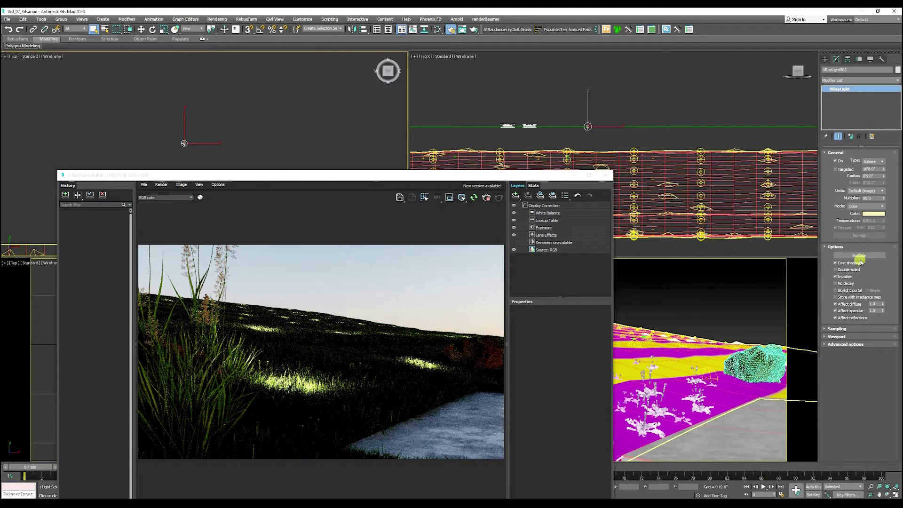
{"action": "left_click", "coordinate": [836, 277]}
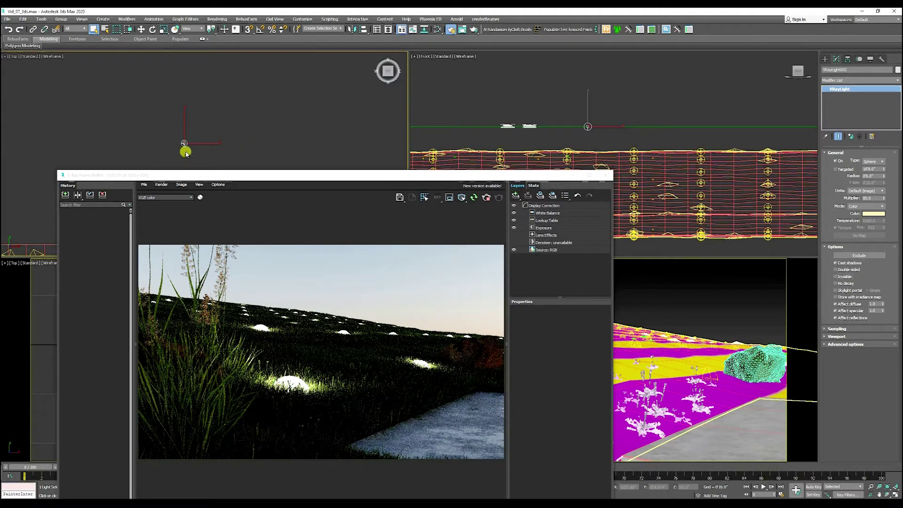
Step: Select the Forest - Lights object by searching 'forest' in Select From Scene
{"action": "left_click", "coordinate": [105, 30]}
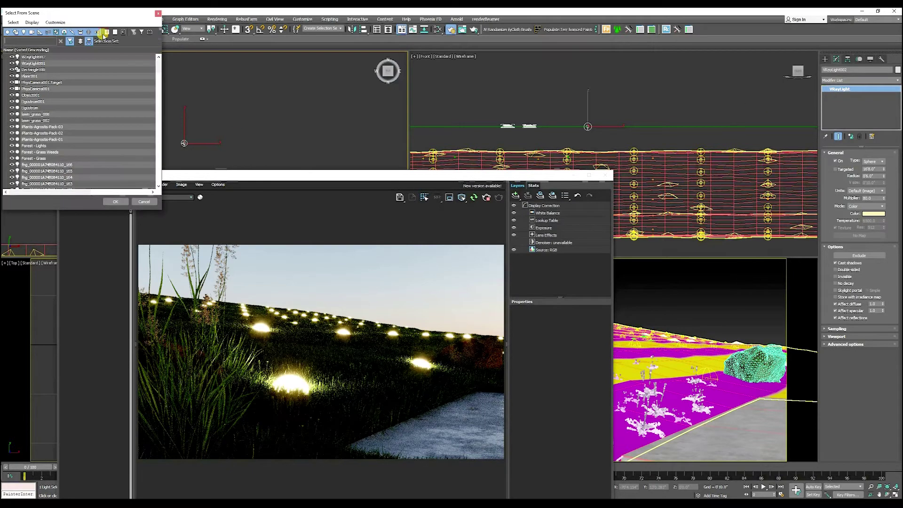
{"action": "type", "text": "forest"}
{"action": "left_click", "coordinate": [82, 57]}
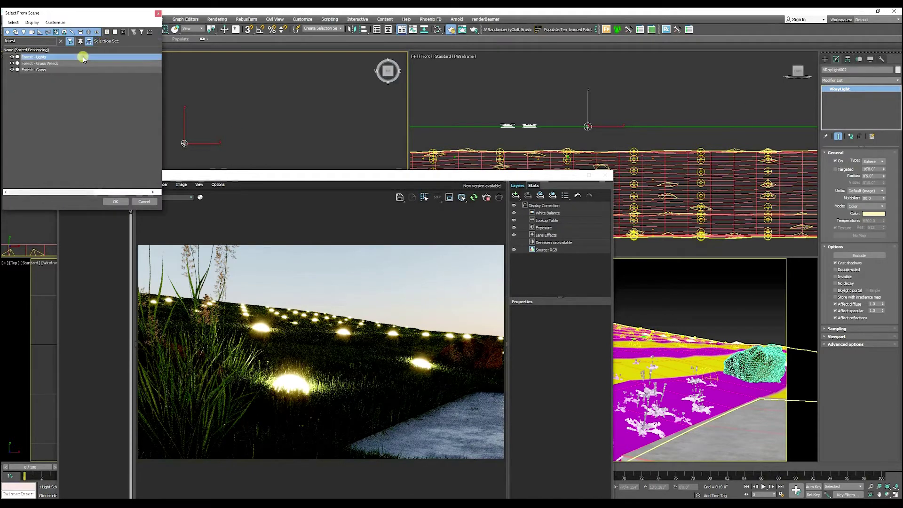
{"action": "left_click", "coordinate": [118, 202]}
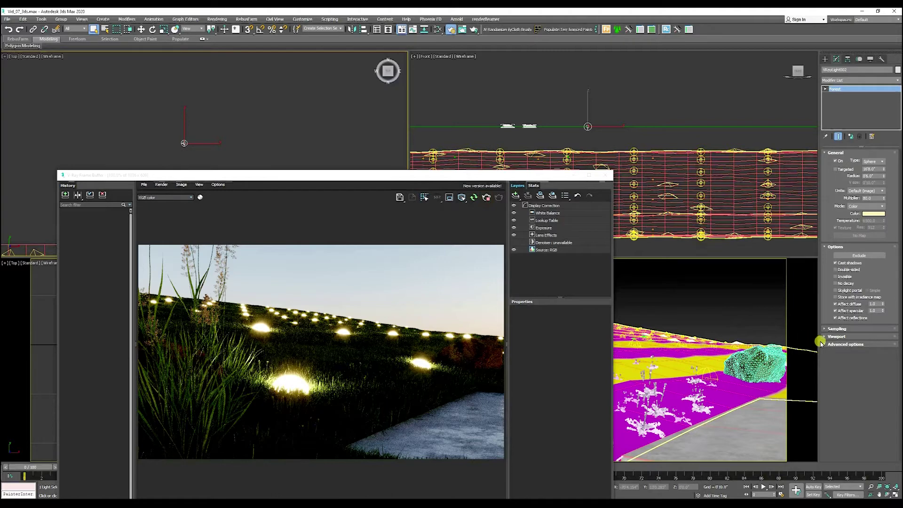
Step: Zero the Translation X and Y min and max values in Forest - Lights' Transform rollout
{"action": "left_click", "coordinate": [839, 59]}
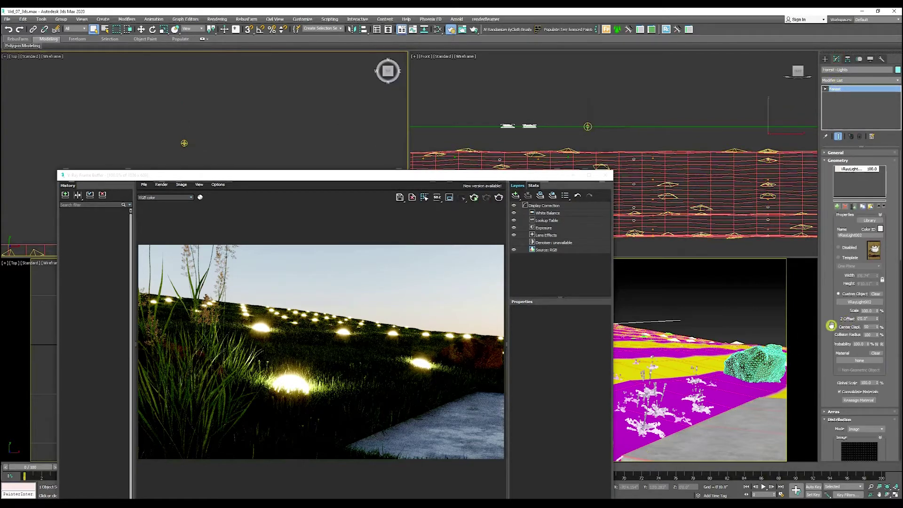
{"action": "scroll", "coordinate": [829, 409], "scroll_direction": "down", "scroll_amount": 5}
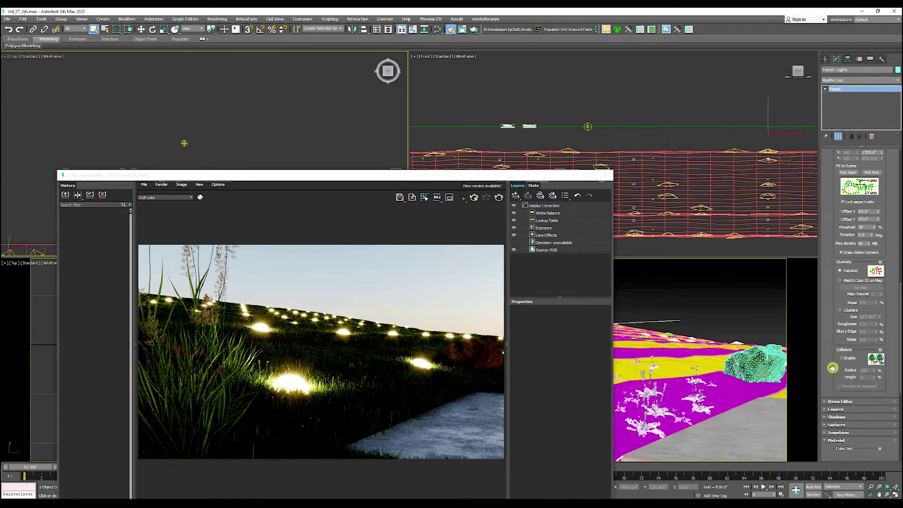
{"action": "left_click", "coordinate": [838, 432]}
{"action": "scroll", "coordinate": [831, 388], "scroll_direction": "down", "scroll_amount": 5}
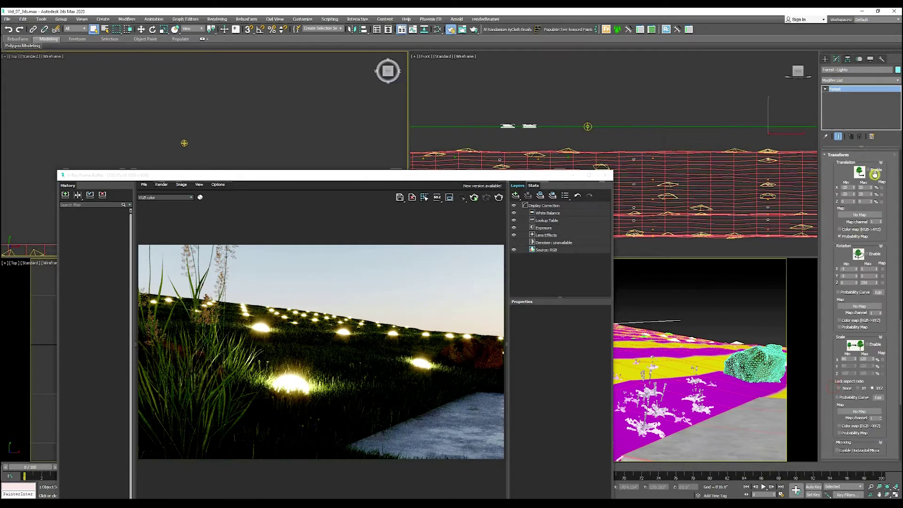
{"action": "double_click", "coordinate": [863, 187]}
{"action": "double_click", "coordinate": [845, 186]}
{"action": "type", "text": "0"}
{"action": "double_click", "coordinate": [846, 194]}
{"action": "type", "text": "0"}
{"action": "double_click", "coordinate": [860, 194]}
{"action": "type", "text": "0"}
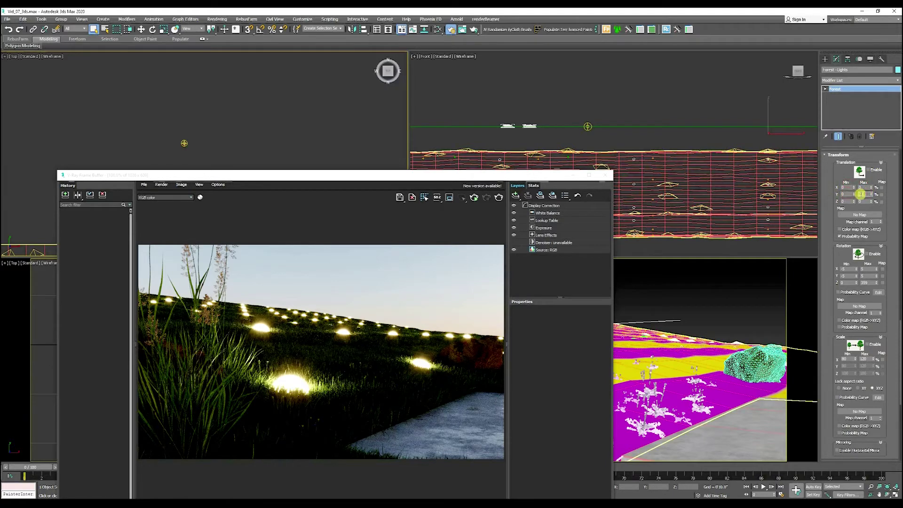
Step: Set the Translation Z value to 200 to lift the lights
{"action": "double_click", "coordinate": [845, 201]}
{"action": "type", "text": "200"}
{"action": "key", "text": "Return"}
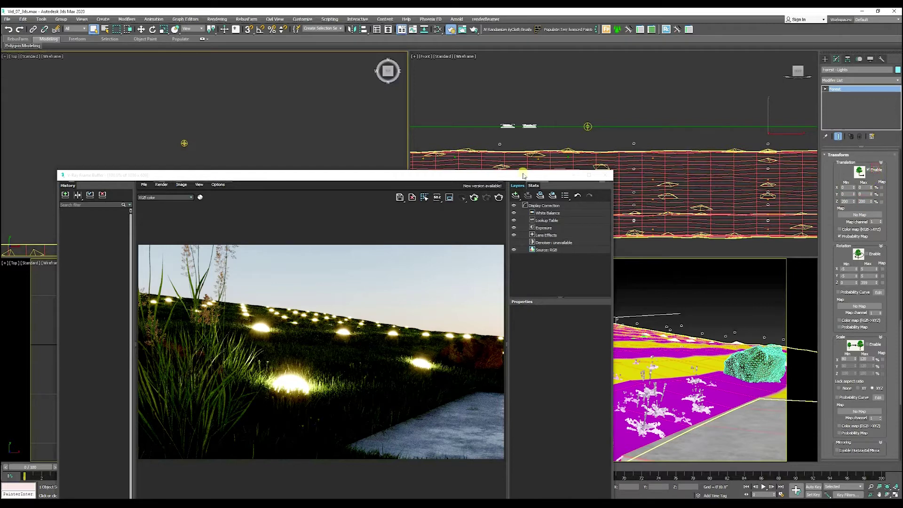
{"action": "left_click_drag", "start_coordinate": [523, 176], "coordinate": [511, 113]}
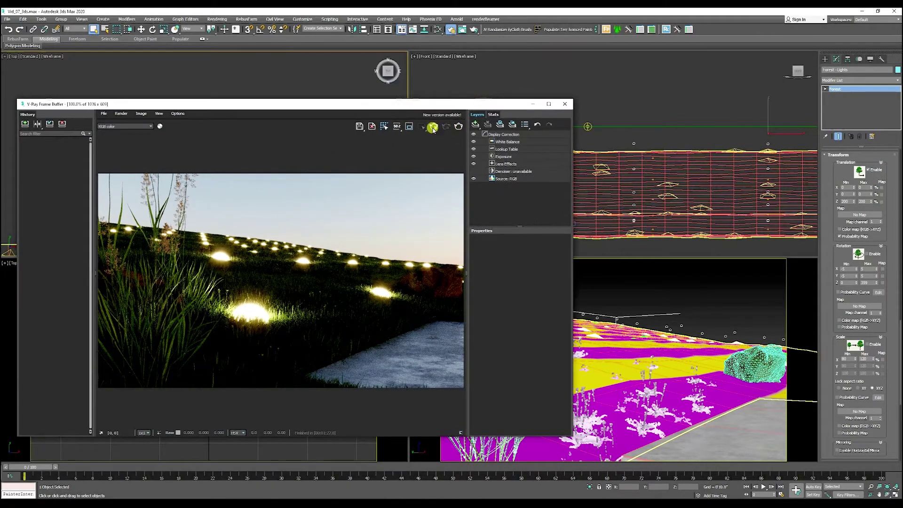
Step: Deselect all, re-render the raised lights, then stop and close the V-Ray Frame Buffer
{"action": "left_click", "coordinate": [648, 326]}
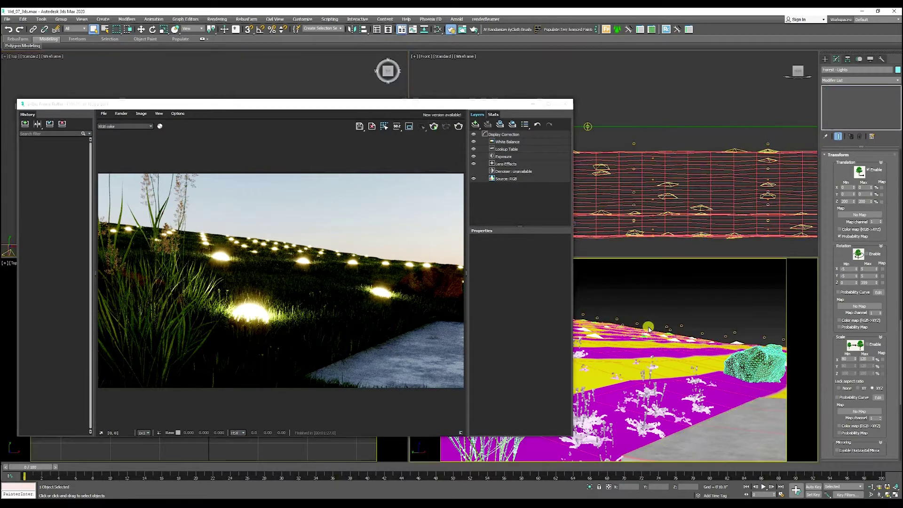
{"action": "left_click", "coordinate": [433, 126]}
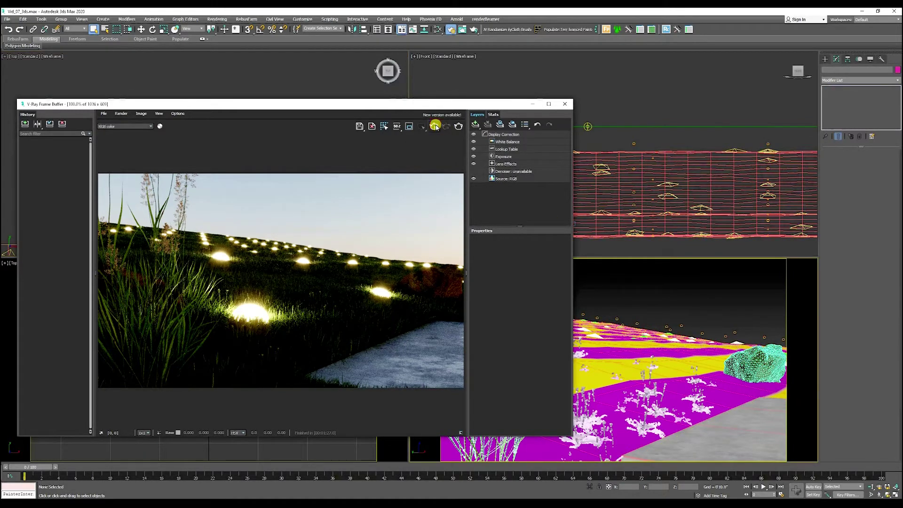
{"action": "left_click", "coordinate": [436, 126]}
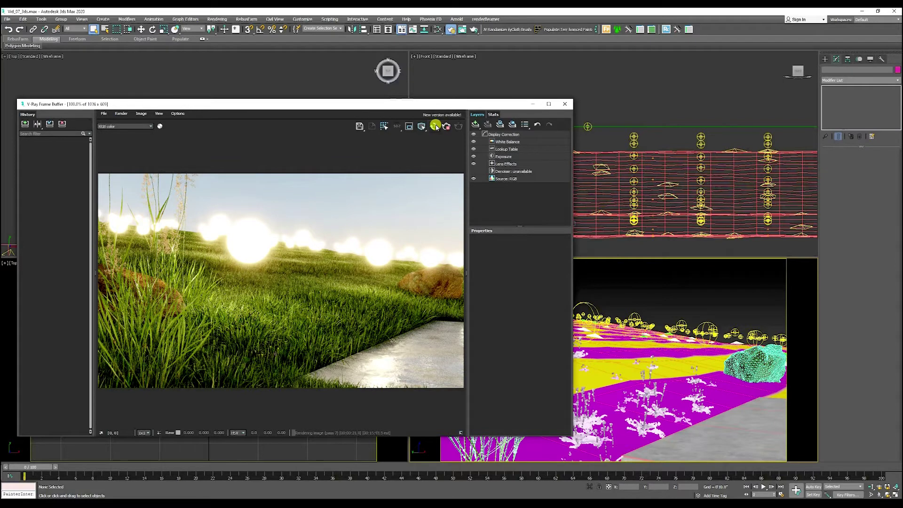
{"action": "left_click", "coordinate": [448, 127]}
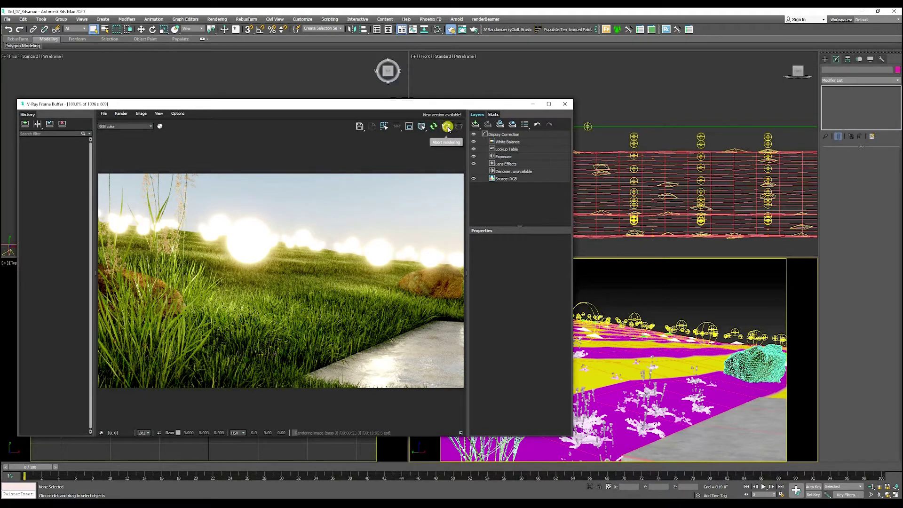
{"action": "left_click", "coordinate": [565, 104]}
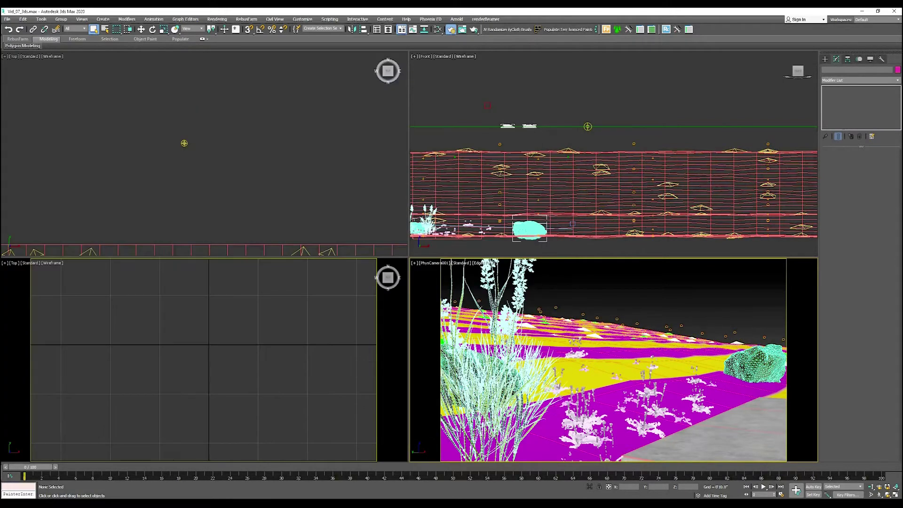
{"action": "left_click", "coordinate": [105, 30]}
{"action": "type", "text": "f"}
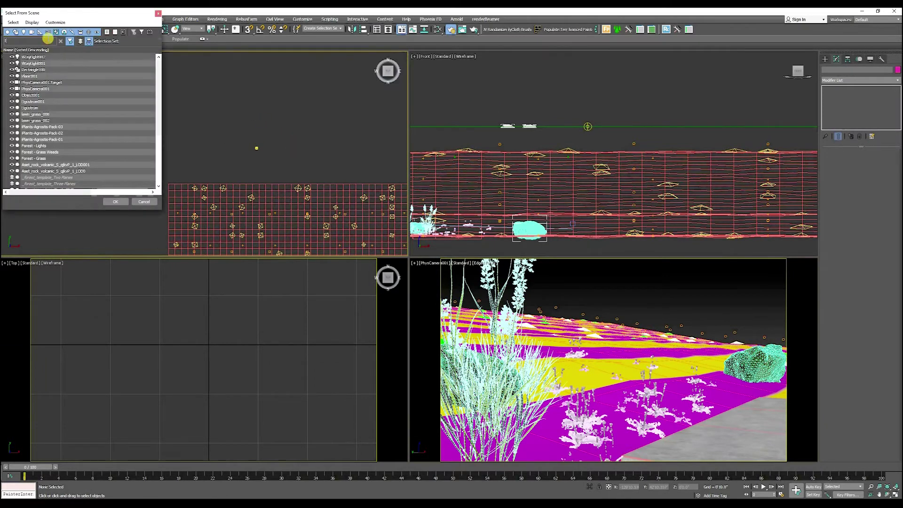
{"action": "type", "text": "orest"}
{"action": "left_click", "coordinate": [58, 57]}
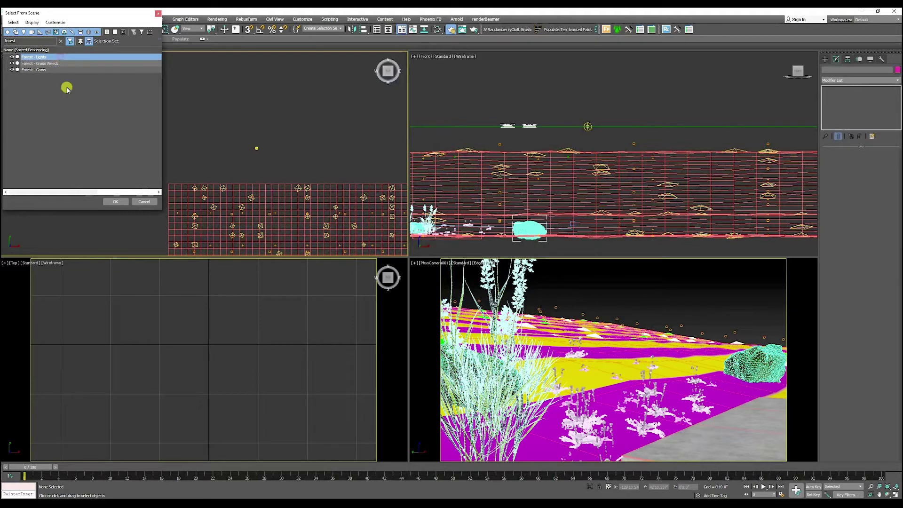
{"action": "left_click", "coordinate": [116, 201]}
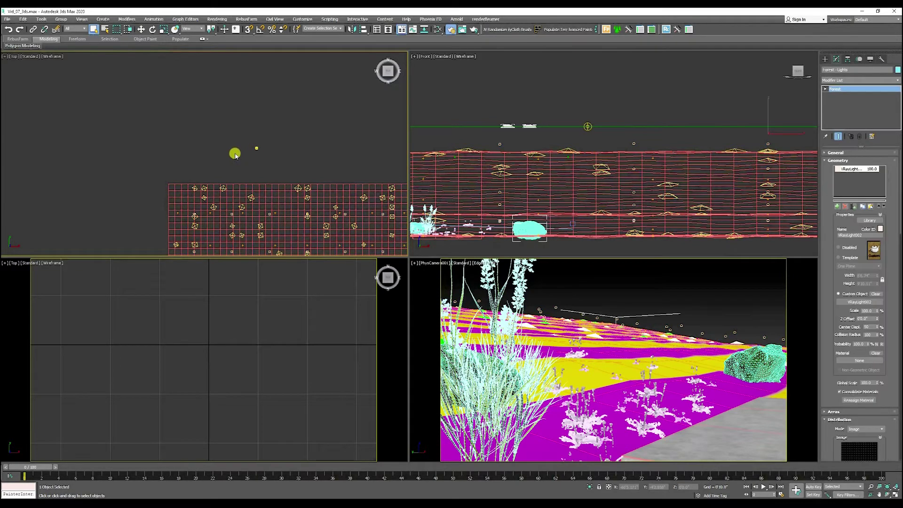
{"action": "left_click", "coordinate": [234, 156]}
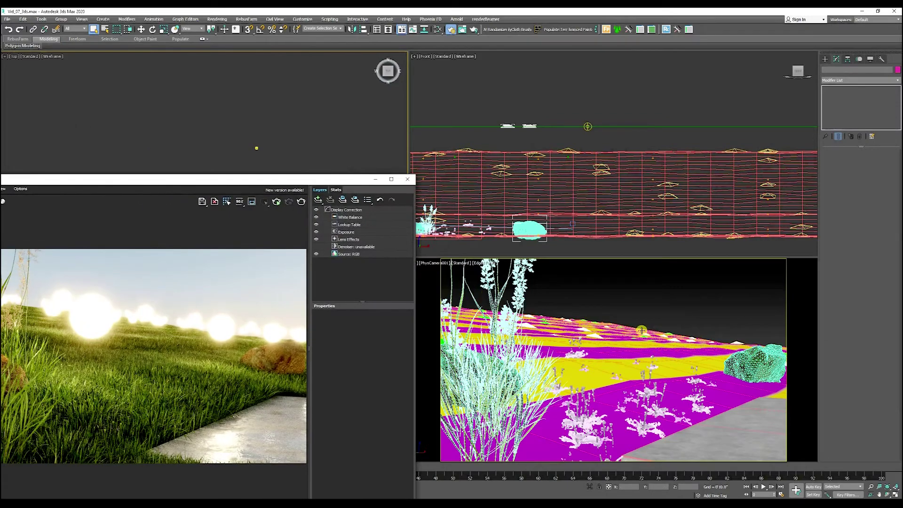
Step: Select PhysCamera001 in the Top view
{"action": "left_click", "coordinate": [642, 309]}
{"action": "left_click_drag", "start_coordinate": [271, 181], "coordinate": [226, 268]}
{"action": "scroll", "coordinate": [204, 137], "scroll_direction": "up", "scroll_amount": 10}
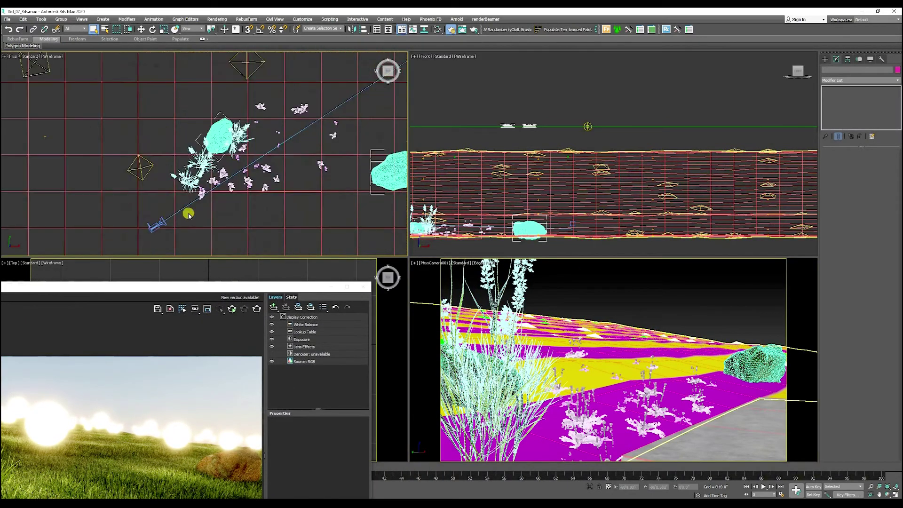
{"action": "middle_click_drag", "start_coordinate": [135, 248], "coordinate": [144, 202]}
{"action": "left_click", "coordinate": [141, 207]}
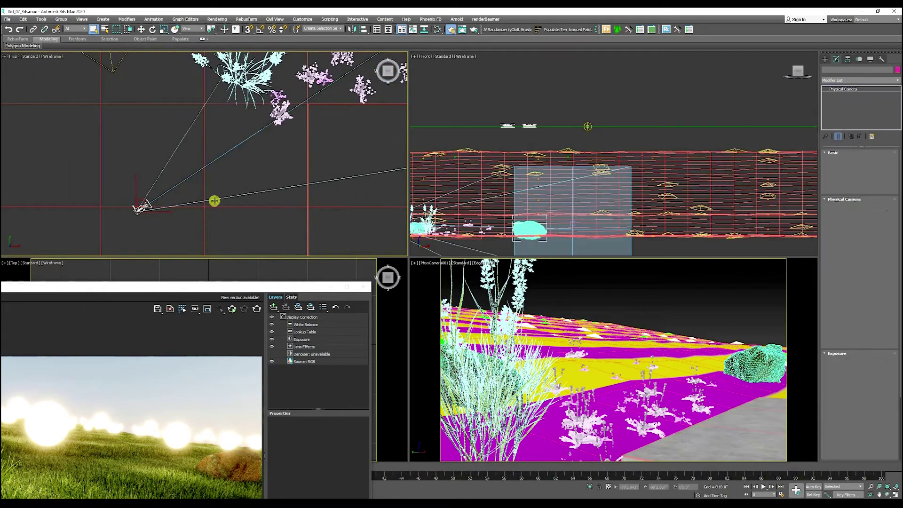
{"action": "left_click_drag", "start_coordinate": [243, 289], "coordinate": [416, 99]}
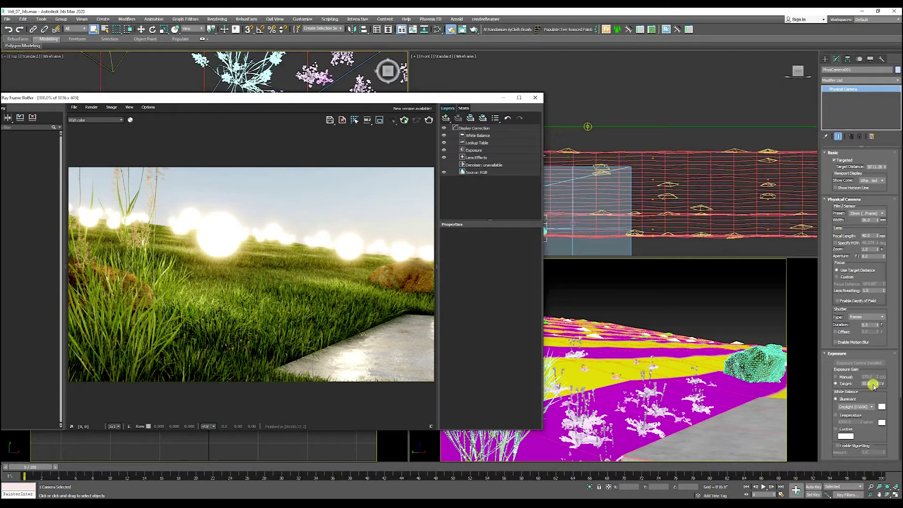
Step: Start an interactive render and set the camera's Exposure Target to 8 EV
{"action": "key", "text": "shift+q"}
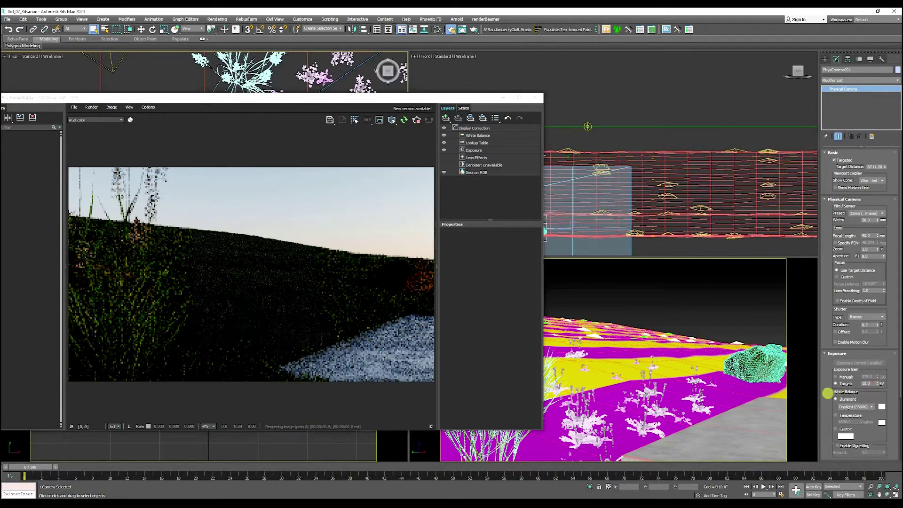
{"action": "double_click", "coordinate": [866, 384]}
{"action": "type", "text": "8"}
{"action": "key", "text": "Return"}
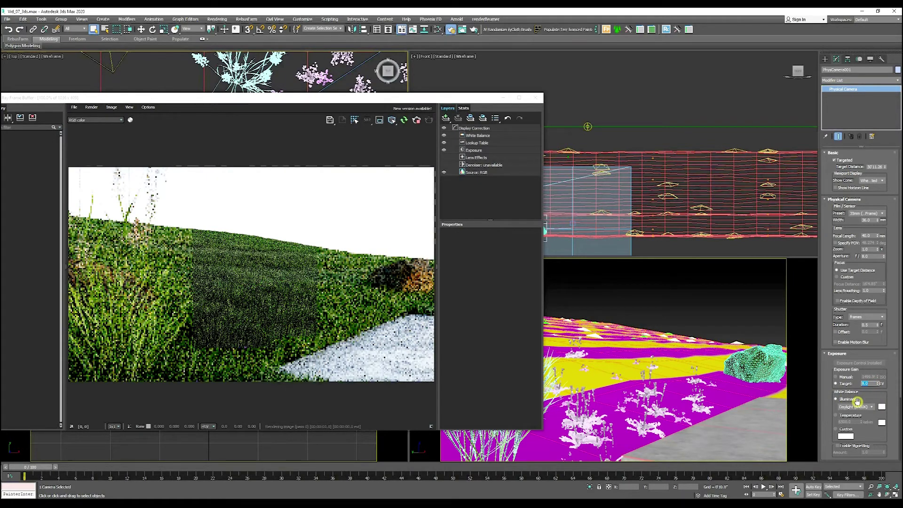
{"action": "left_click_drag", "start_coordinate": [399, 100], "coordinate": [399, 245]}
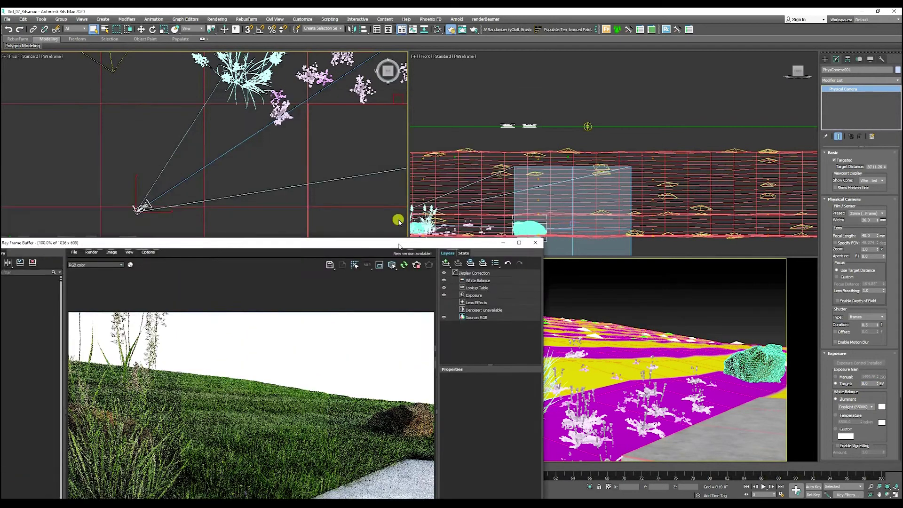
{"action": "scroll", "coordinate": [226, 118], "scroll_direction": "down", "scroll_amount": 5}
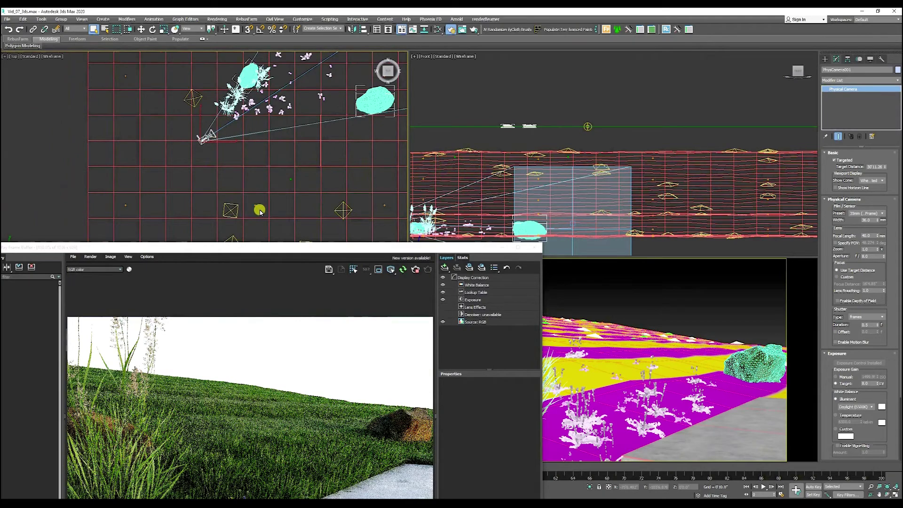
Step: Select Forest - Grass by searching 'fore' in Select From Scene
{"action": "scroll", "coordinate": [306, 145], "scroll_direction": "down", "scroll_amount": 2}
{"action": "scroll", "coordinate": [200, 87], "scroll_direction": "up", "scroll_amount": 8}
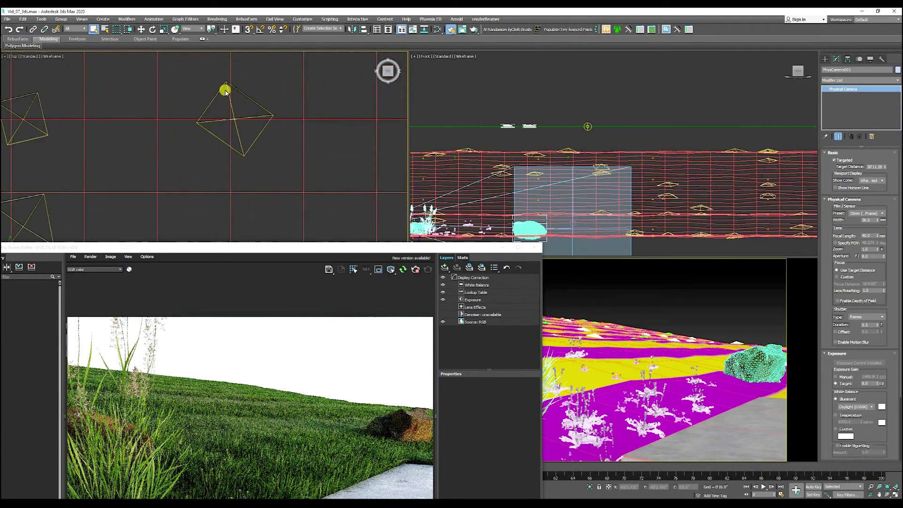
{"action": "left_click", "coordinate": [106, 29]}
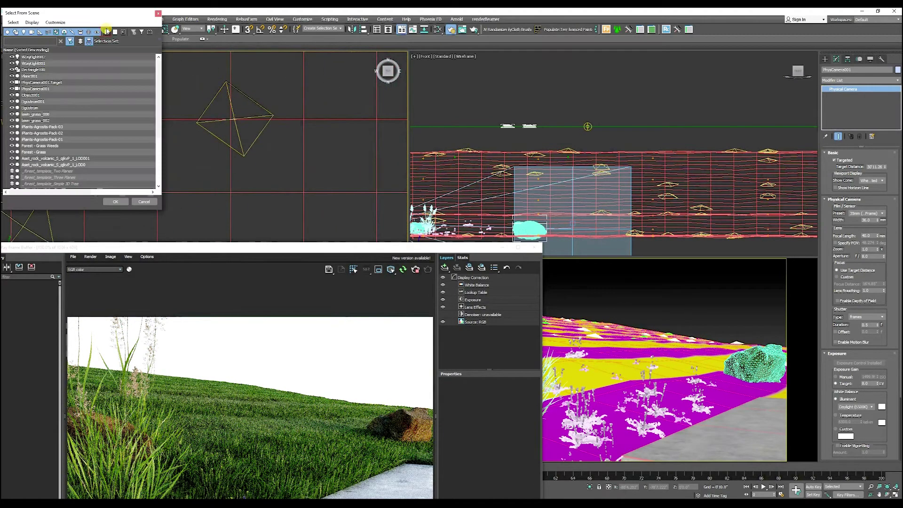
{"action": "type", "text": "rest"}
{"action": "key", "text": "BackSpace"}
{"action": "key", "text": "BackSpace"}
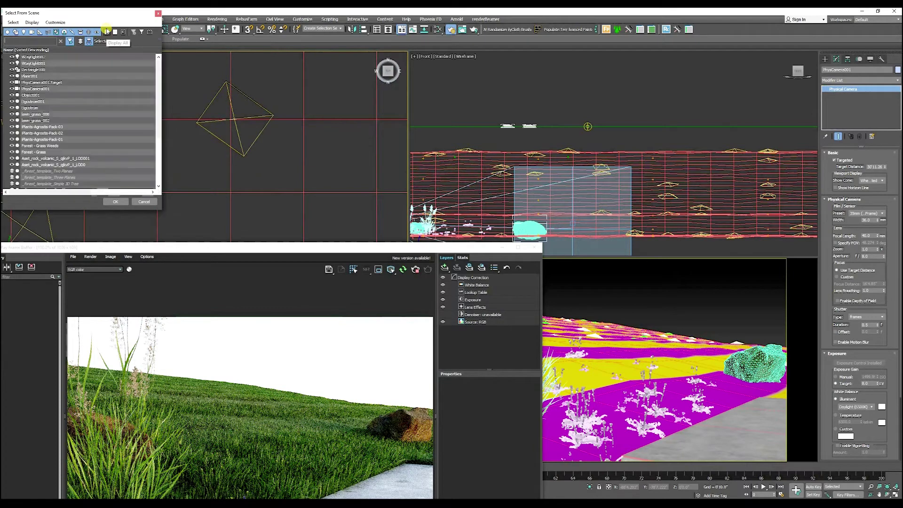
{"action": "type", "text": "forest"}
{"action": "left_click", "coordinate": [47, 61], "text": "shift"}
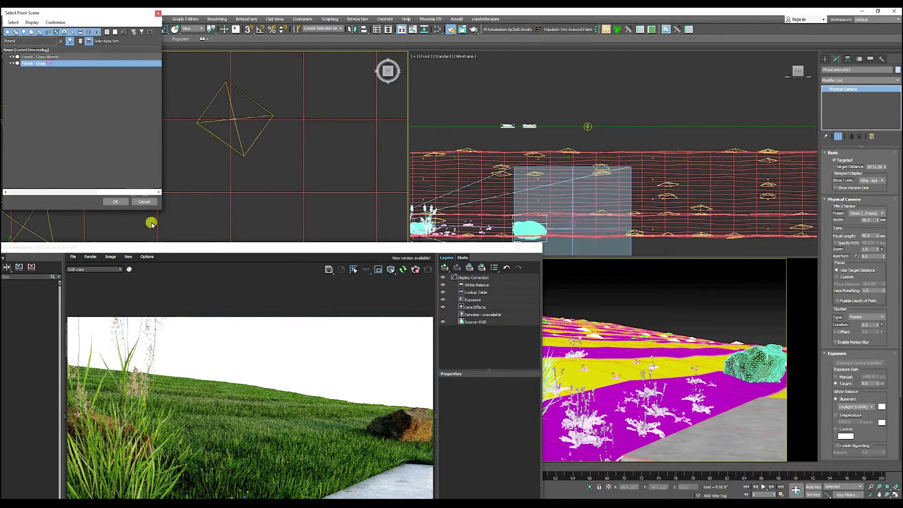
{"action": "left_click", "coordinate": [113, 202]}
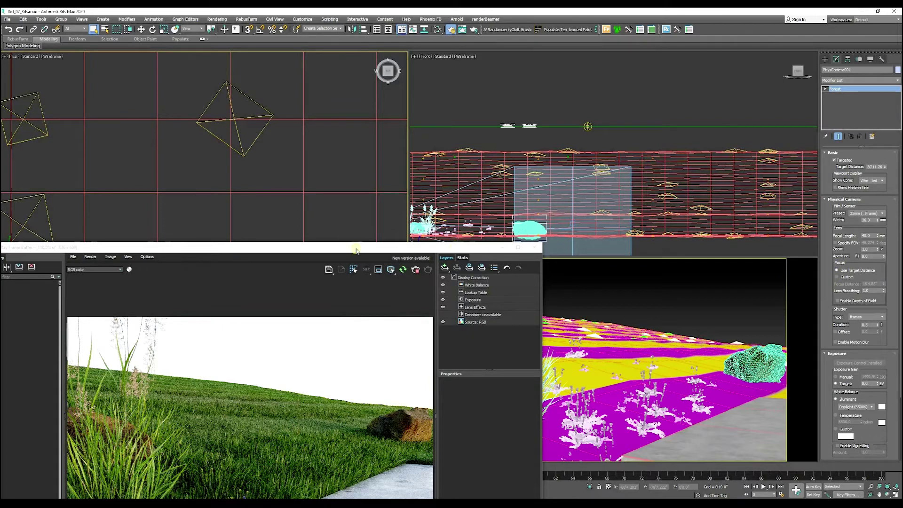
Step: Try Forest - Grass hue shift values tinting the grass blue (about -105) and purple, then settle on 29.302
{"action": "left_click_drag", "start_coordinate": [356, 250], "coordinate": [427, 109]}
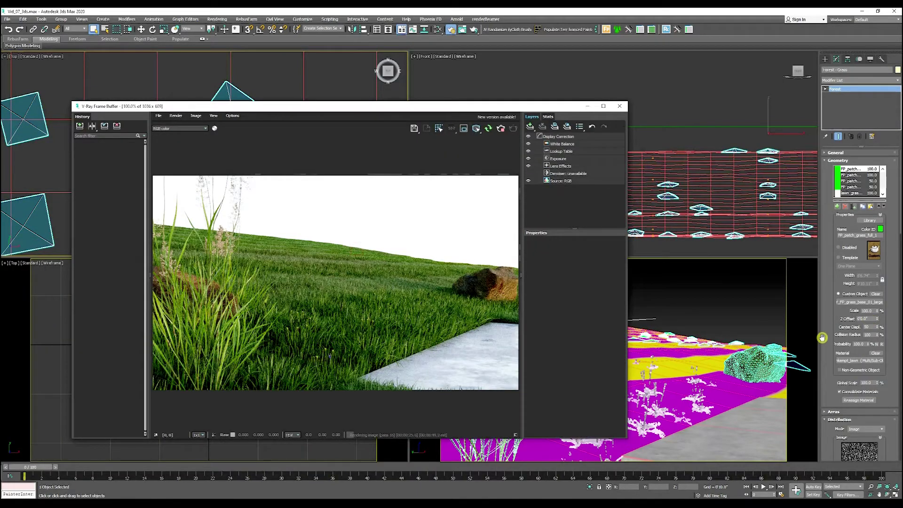
{"action": "scroll", "coordinate": [822, 337], "scroll_direction": "down", "scroll_amount": 15}
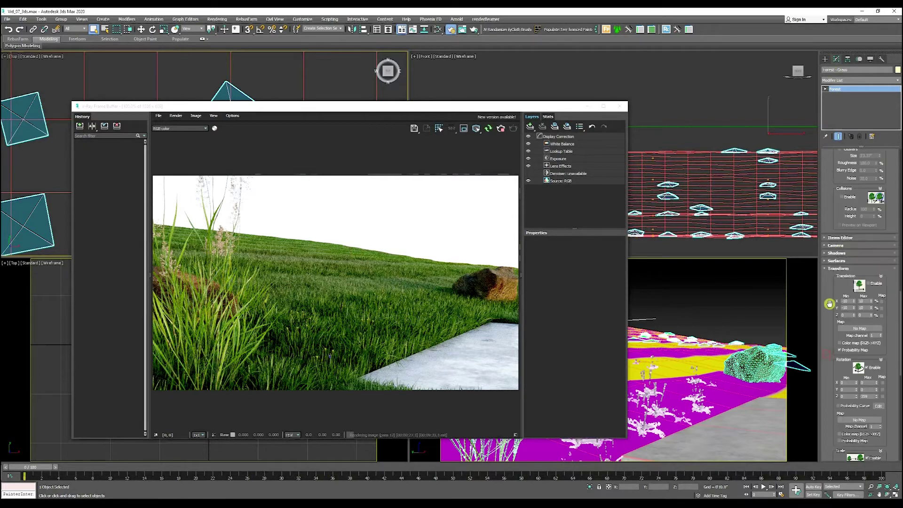
{"action": "left_click_drag", "start_coordinate": [828, 329], "coordinate": [828, 256]}
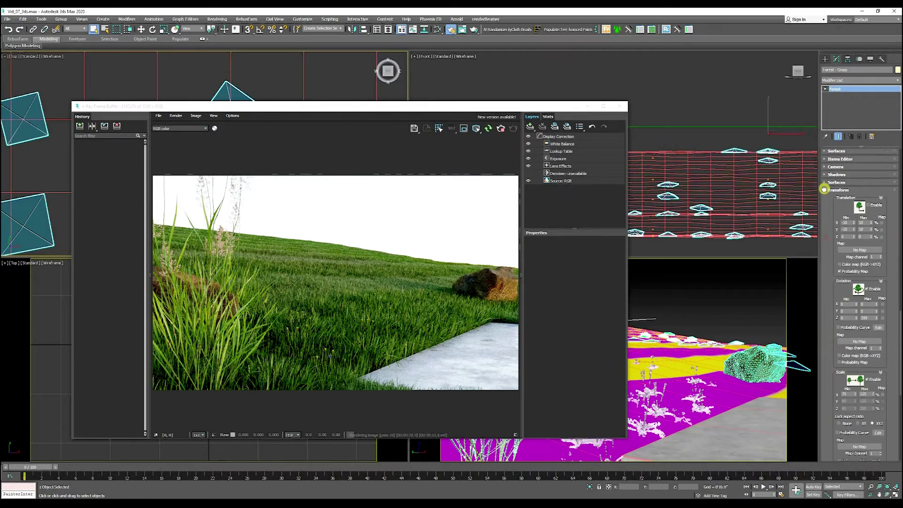
{"action": "left_click_drag", "start_coordinate": [824, 189], "coordinate": [831, 314]}
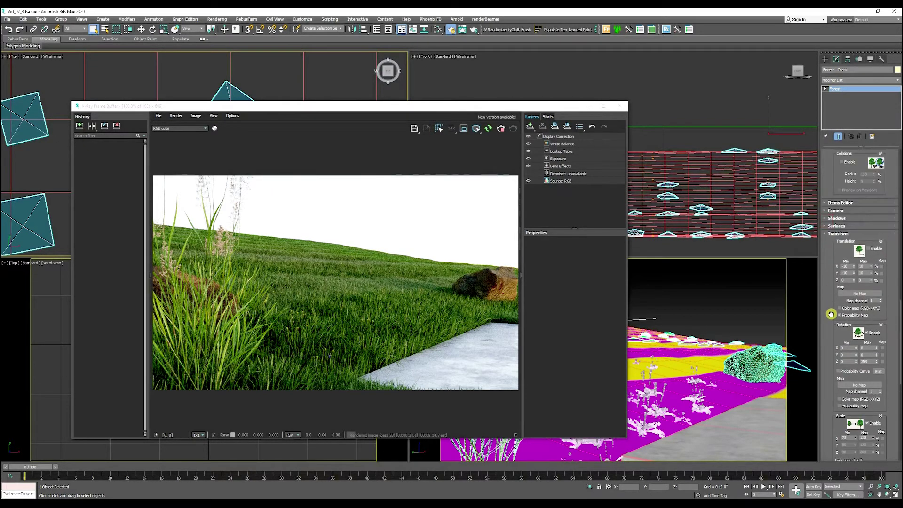
{"action": "scroll", "coordinate": [831, 314], "scroll_direction": "down", "scroll_amount": 8}
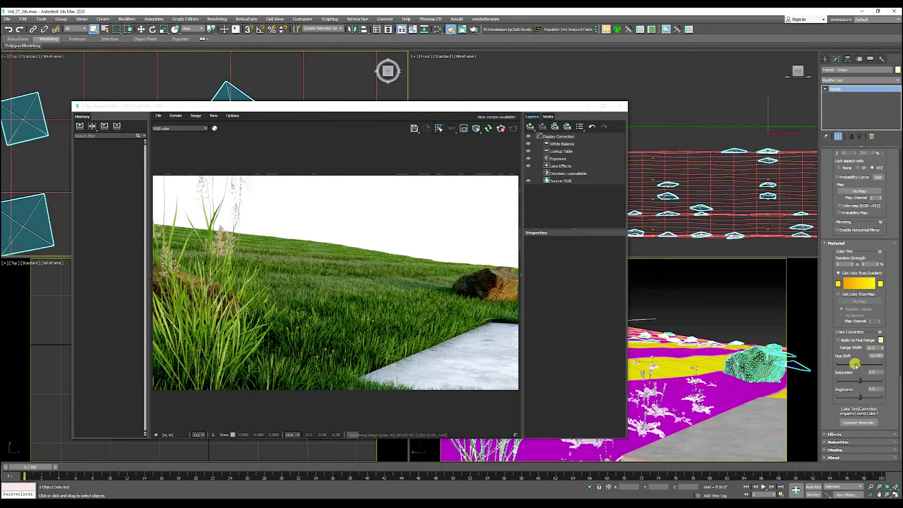
{"action": "left_click_drag", "start_coordinate": [851, 364], "coordinate": [849, 366]}
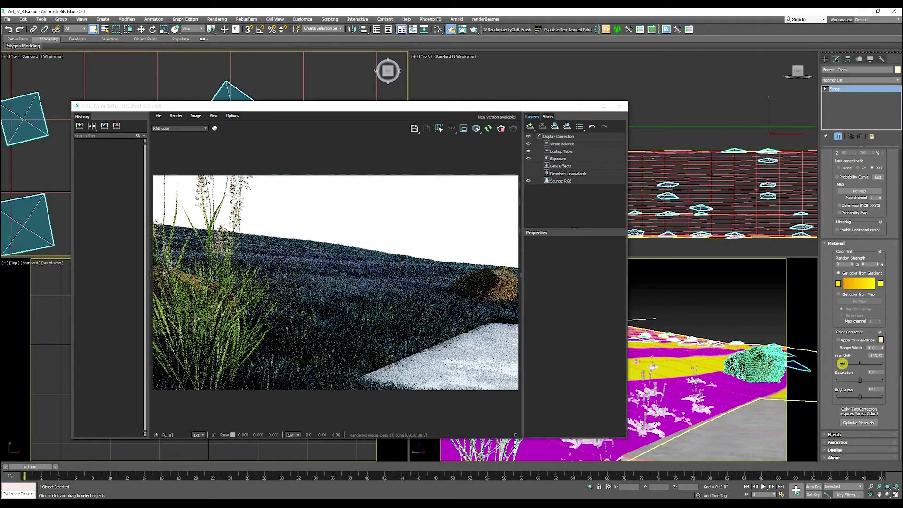
{"action": "left_click_drag", "start_coordinate": [842, 364], "coordinate": [847, 364]}
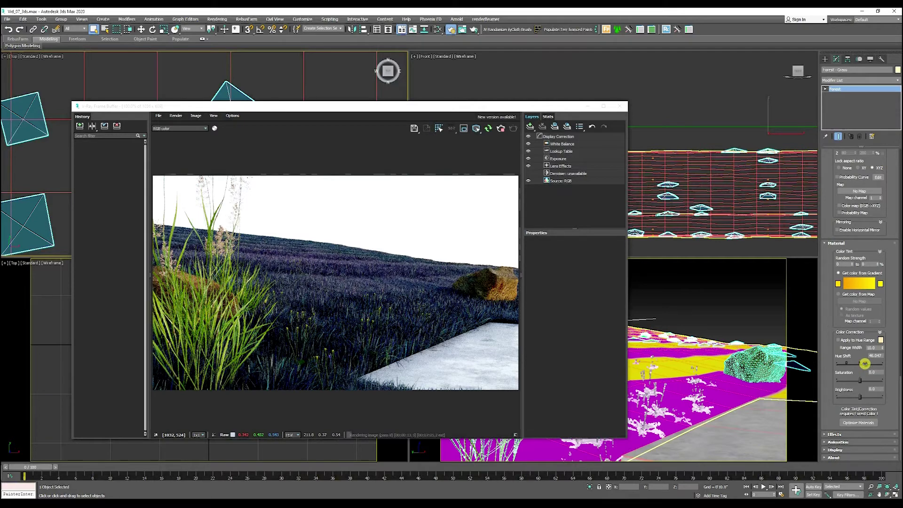
{"action": "left_click_drag", "start_coordinate": [865, 364], "coordinate": [872, 364]}
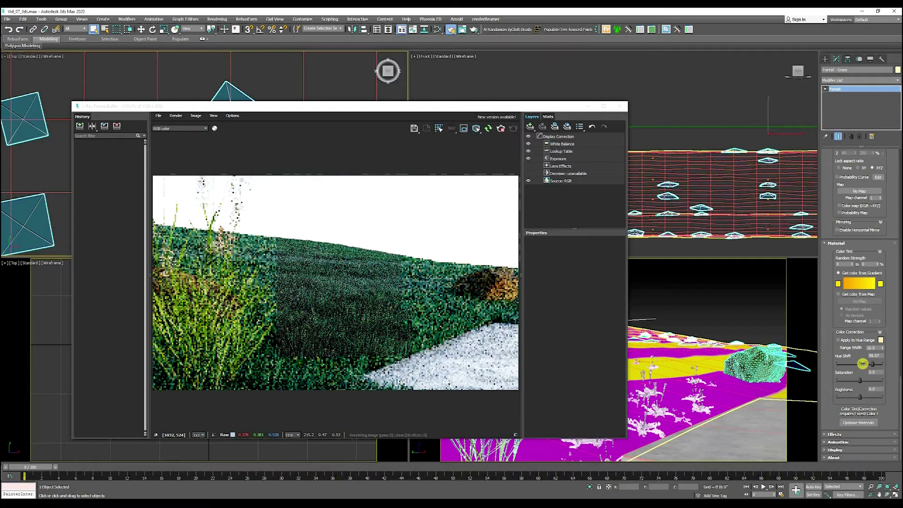
{"action": "left_click_drag", "start_coordinate": [863, 363], "coordinate": [863, 364]}
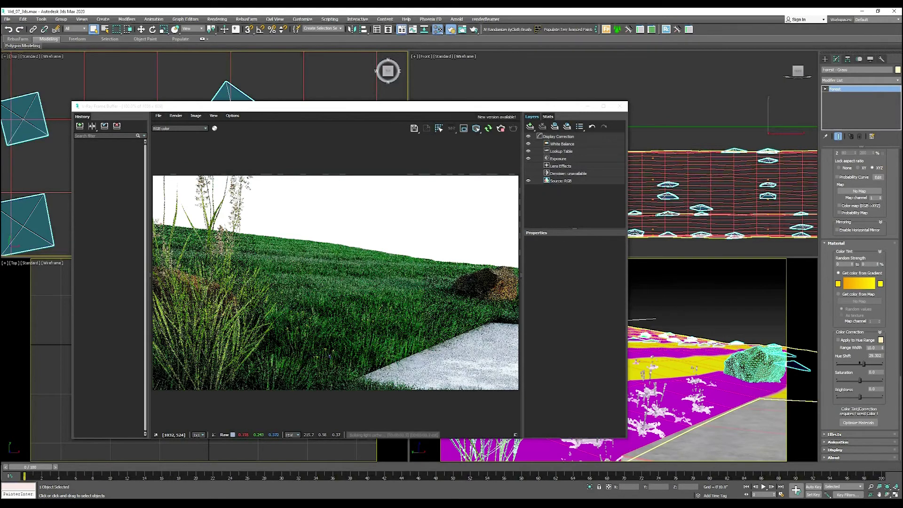
Step: Open the Slate Material Editor with M, start a new render, and eyedrop the Forest object's material
{"action": "key", "text": "m"}
{"action": "left_click_drag", "start_coordinate": [440, 107], "coordinate": [237, 293]}
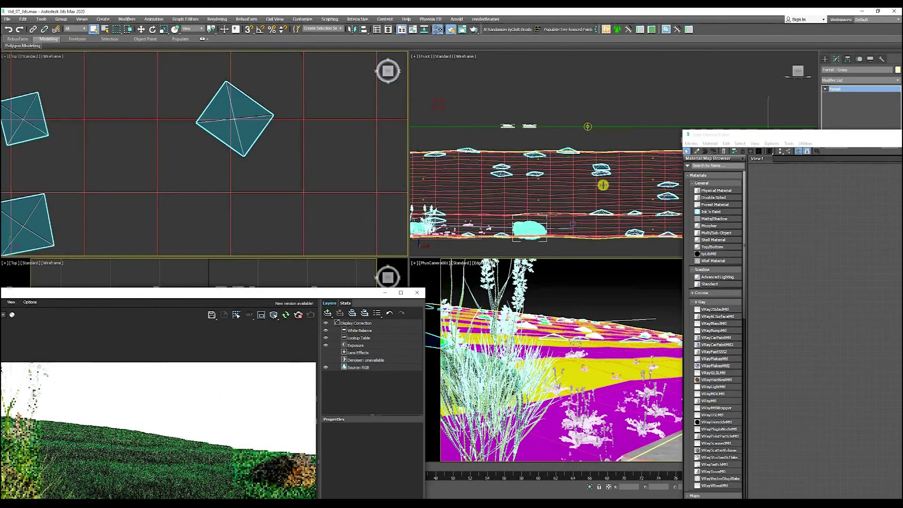
{"action": "left_click", "coordinate": [698, 152]}
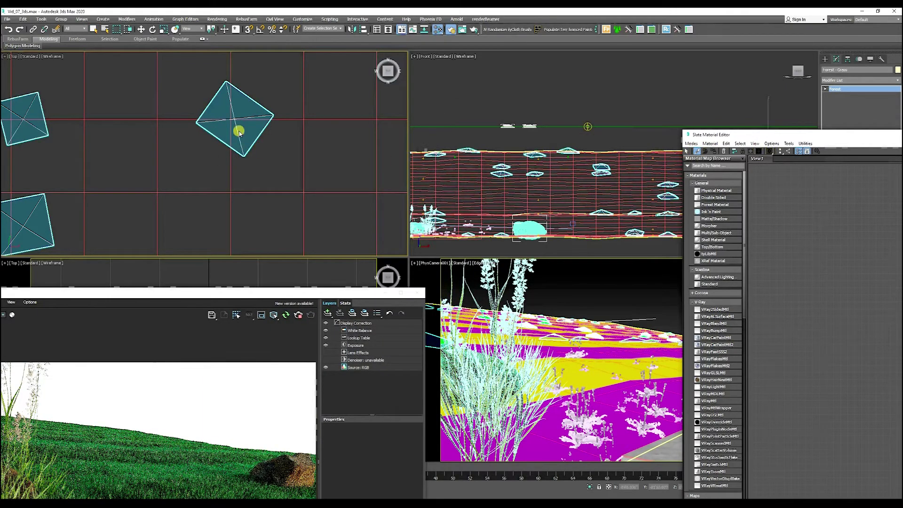
{"action": "left_click", "coordinate": [298, 315]}
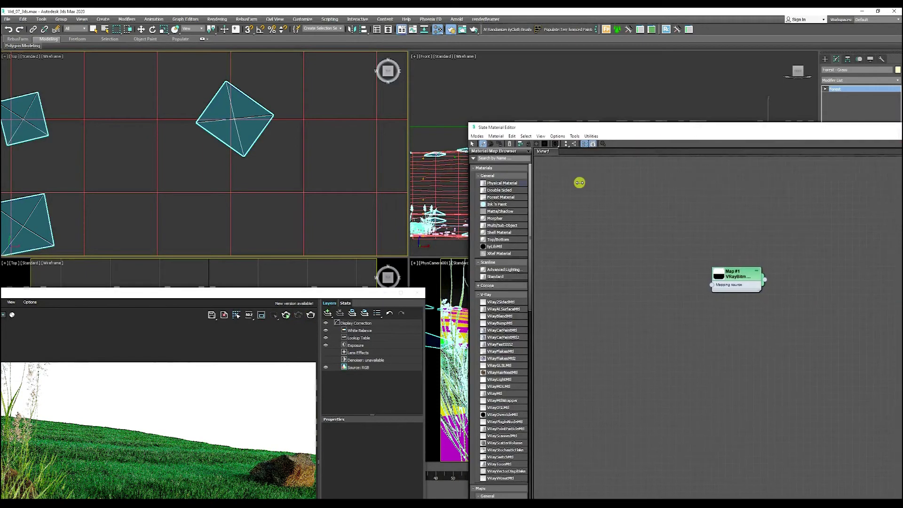
{"action": "left_click", "coordinate": [256, 139]}
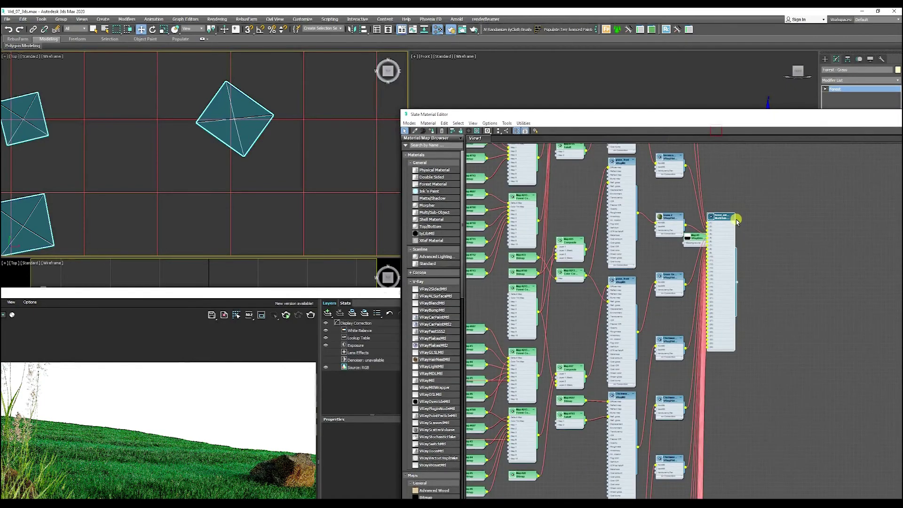
Step: Zoom the material graph and open the Forest Color map node's settings
{"action": "scroll", "coordinate": [571, 251], "scroll_direction": "up", "scroll_amount": 6}
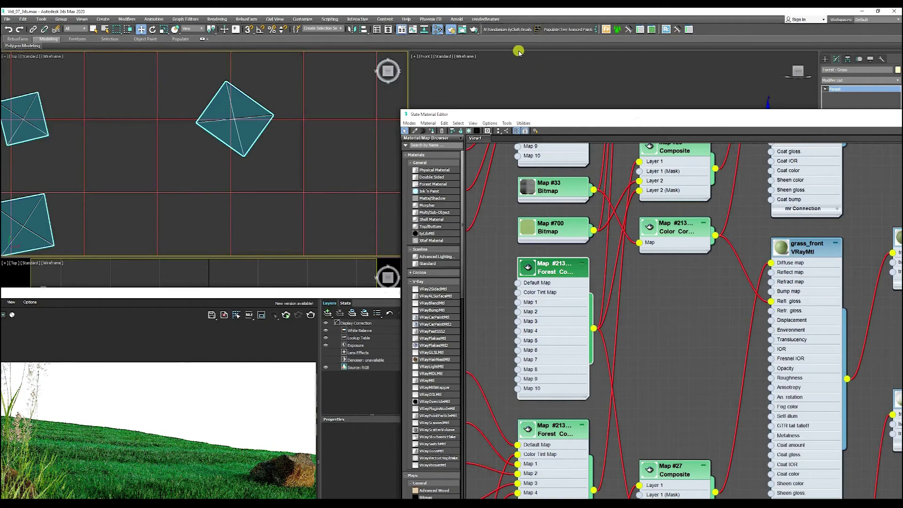
{"action": "left_click_drag", "start_coordinate": [611, 109], "coordinate": [499, 52]}
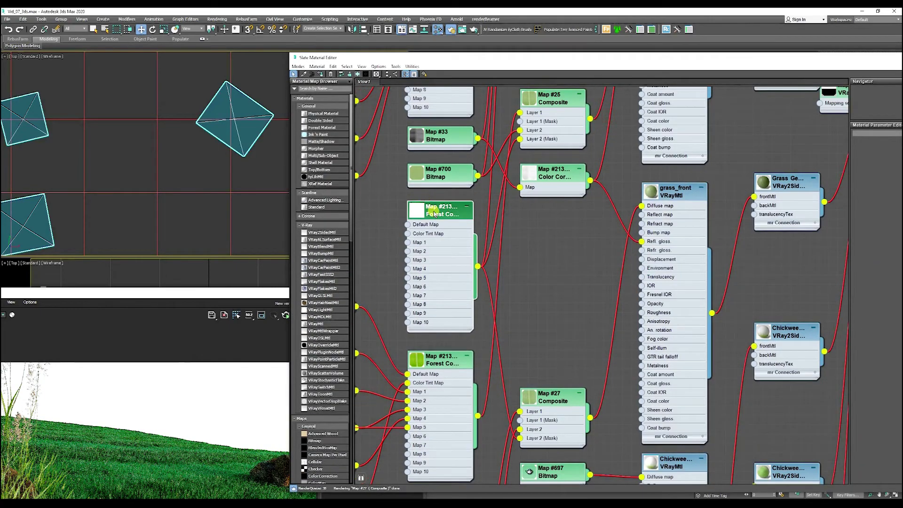
{"action": "double_click", "coordinate": [439, 212]}
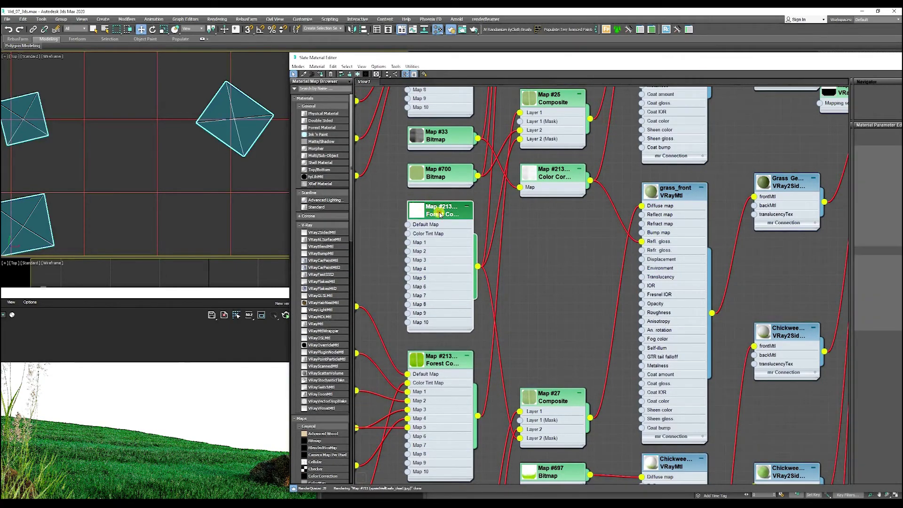
{"action": "left_click_drag", "start_coordinate": [591, 65], "coordinate": [341, 64]}
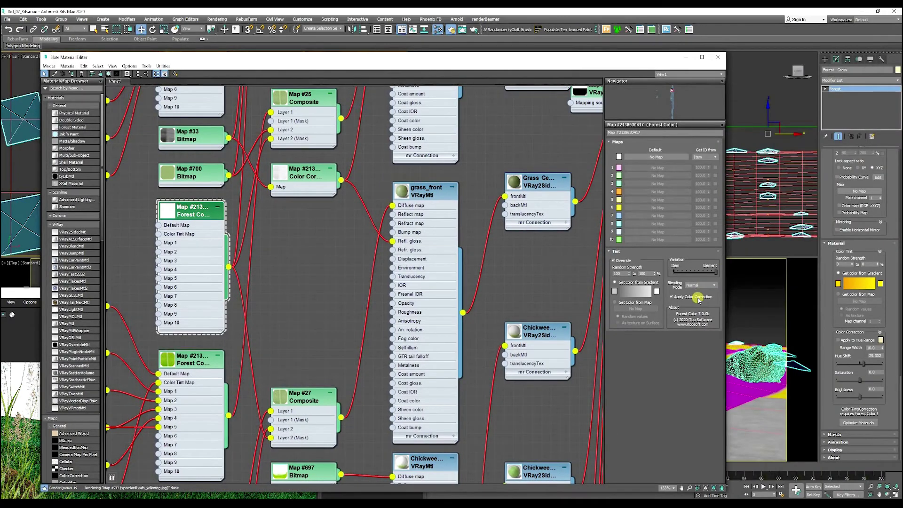
Step: Tick Apply Color Correction in the Forest Color map's Tint rollout
{"action": "left_click", "coordinate": [672, 296]}
Step: Close the Slate Material Editor to return to the viewports and grass render
{"action": "left_click", "coordinate": [718, 57]}
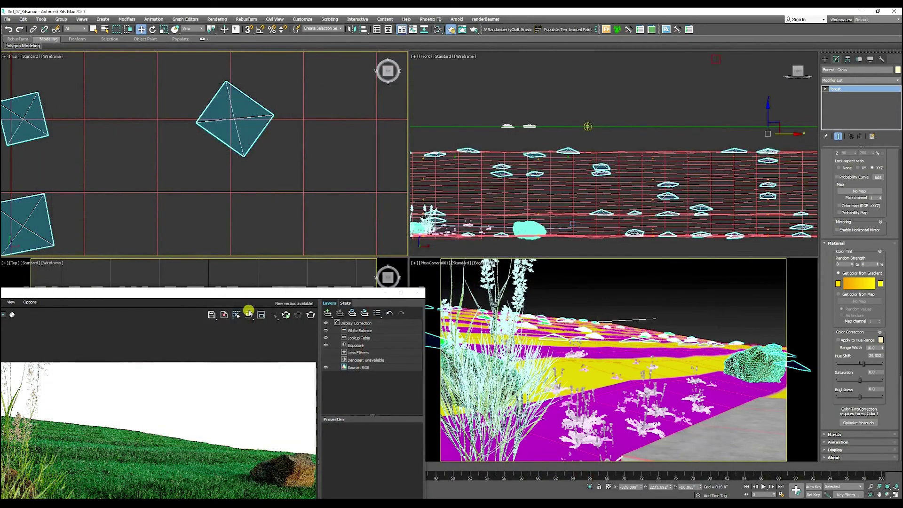
{"action": "scroll", "coordinate": [841, 401], "scroll_direction": "up", "scroll_amount": 3}
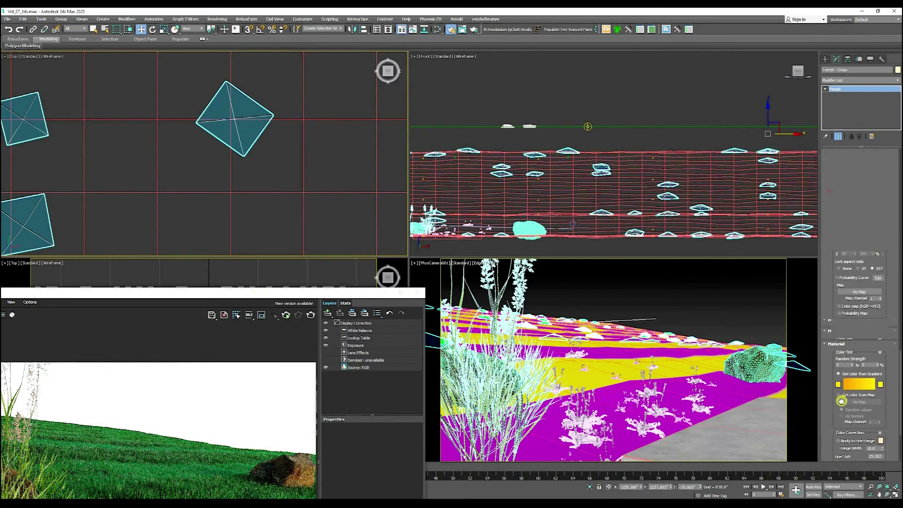
{"action": "scroll", "coordinate": [841, 400], "scroll_direction": "up", "scroll_amount": 10}
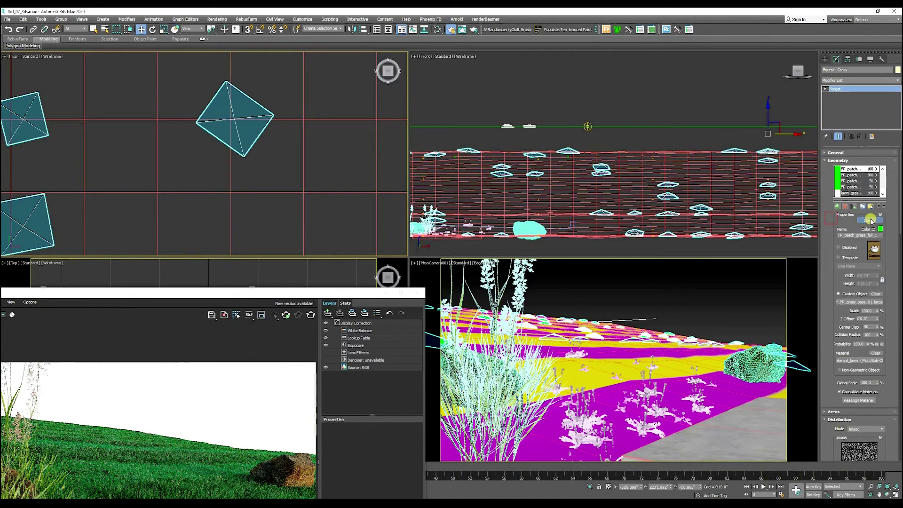
Step: Open the Forest library browser and show the 3D Flowers and grass models
{"action": "left_click", "coordinate": [867, 220]}
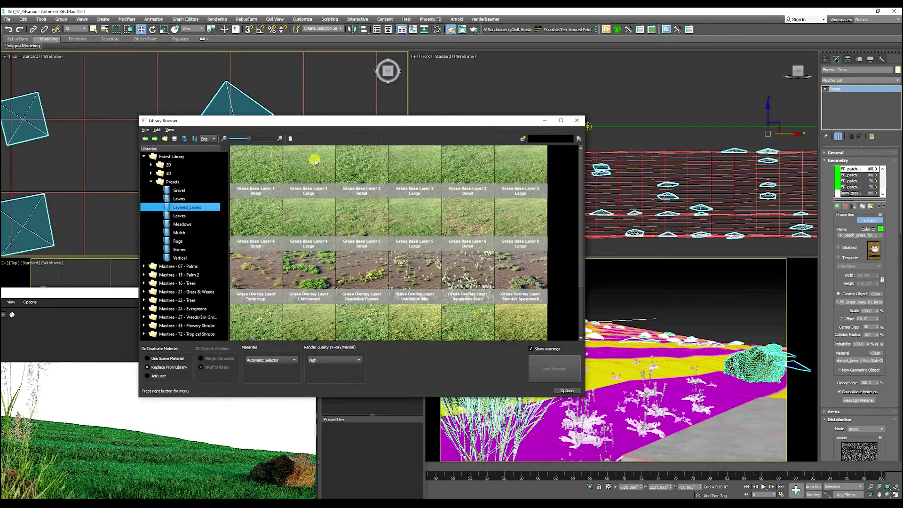
{"action": "left_click_drag", "start_coordinate": [322, 120], "coordinate": [491, 95]}
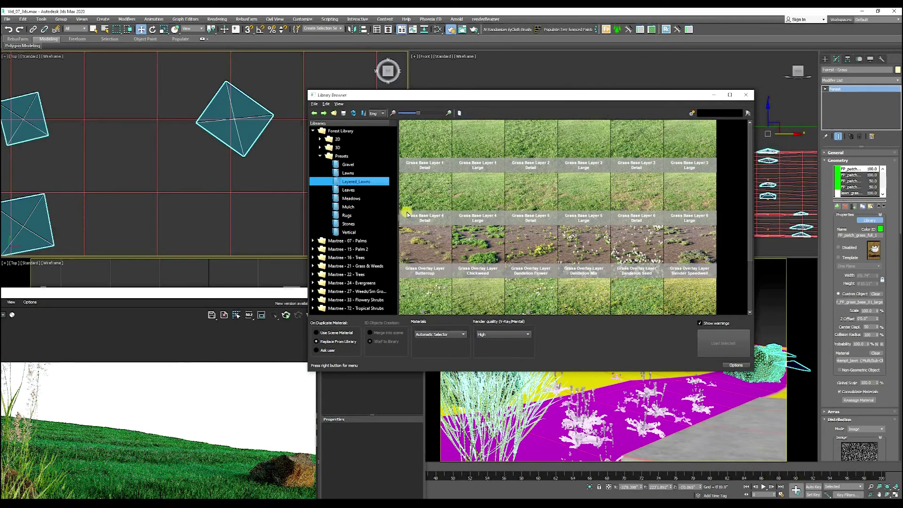
{"action": "left_click", "coordinate": [320, 148]}
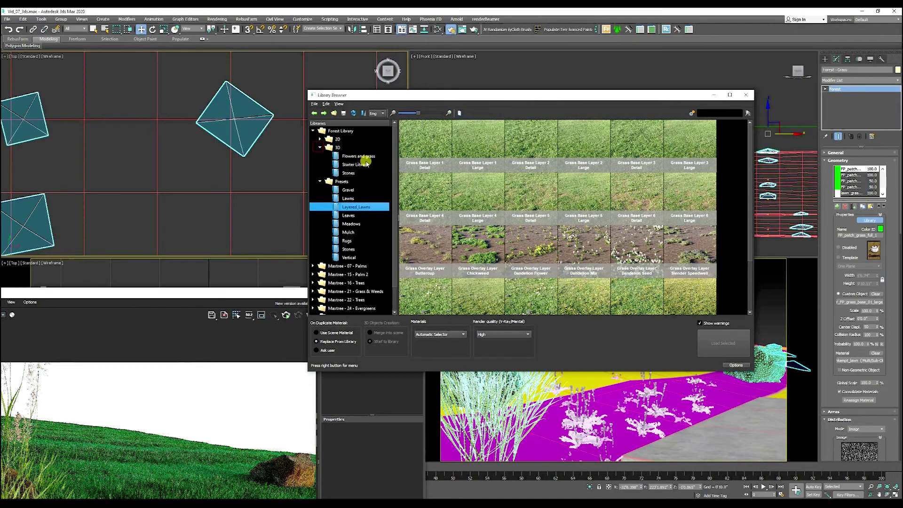
{"action": "left_click", "coordinate": [357, 156]}
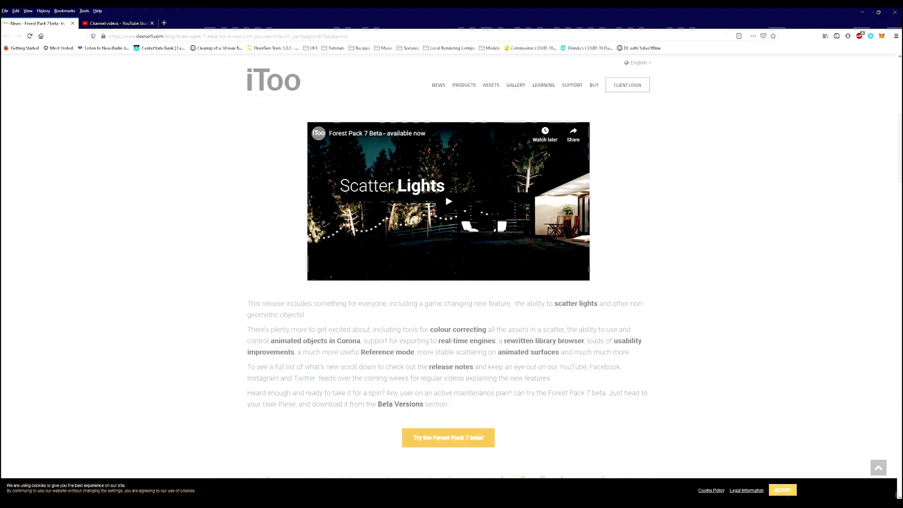
{"action": "scroll", "coordinate": [270, 338], "scroll_direction": "down", "scroll_amount": 2}
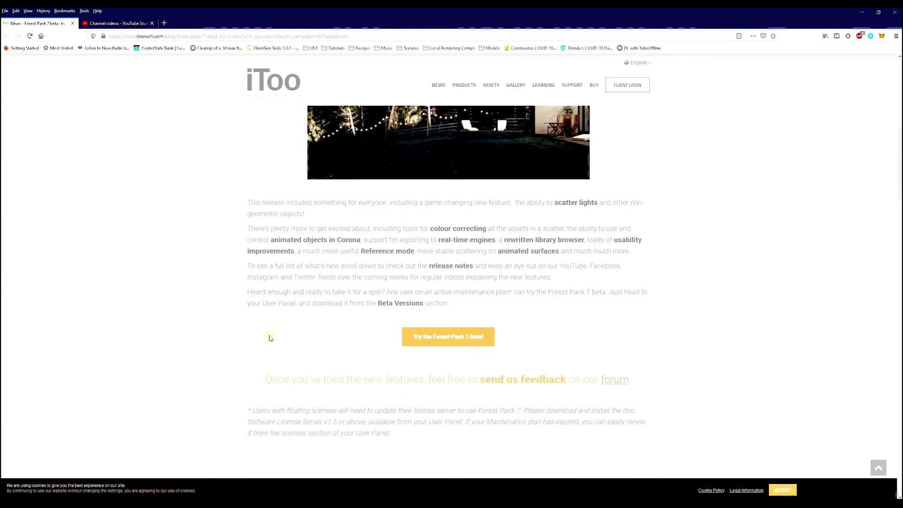
{"action": "scroll", "coordinate": [268, 338], "scroll_direction": "down", "scroll_amount": 2}
{"action": "scroll", "coordinate": [264, 338], "scroll_direction": "up", "scroll_amount": 7}
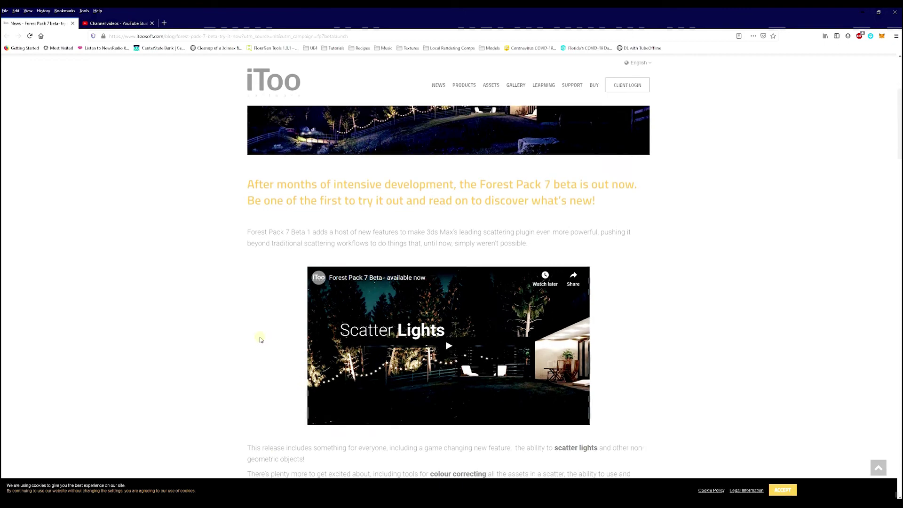
{"action": "scroll", "coordinate": [261, 339], "scroll_direction": "up", "scroll_amount": 3}
{"action": "scroll", "coordinate": [260, 341], "scroll_direction": "down", "scroll_amount": 14}
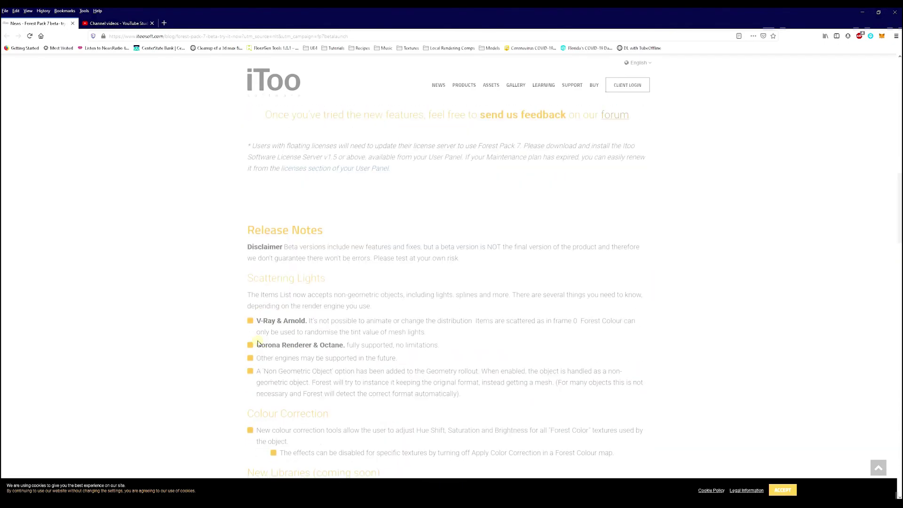
{"action": "scroll", "coordinate": [257, 343], "scroll_direction": "down", "scroll_amount": 15}
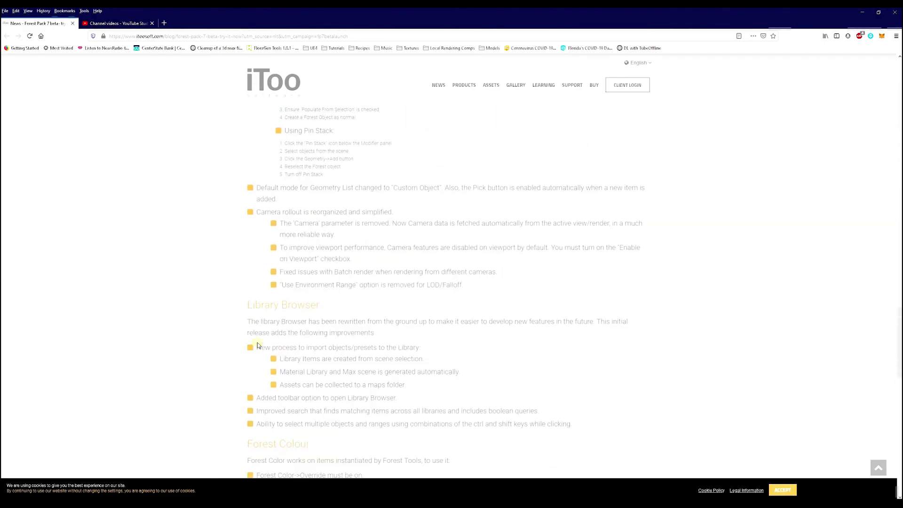
{"action": "scroll", "coordinate": [257, 344], "scroll_direction": "down", "scroll_amount": 5}
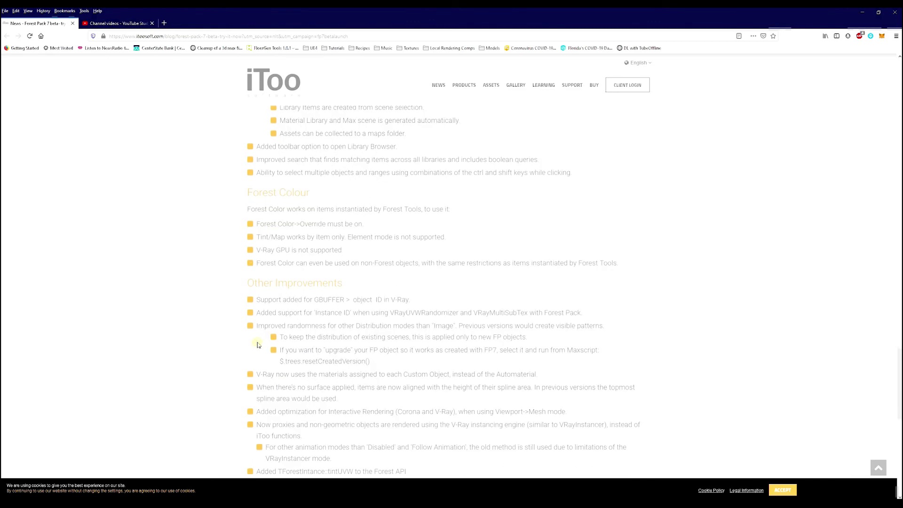
{"action": "scroll", "coordinate": [258, 344], "scroll_direction": "down", "scroll_amount": 3}
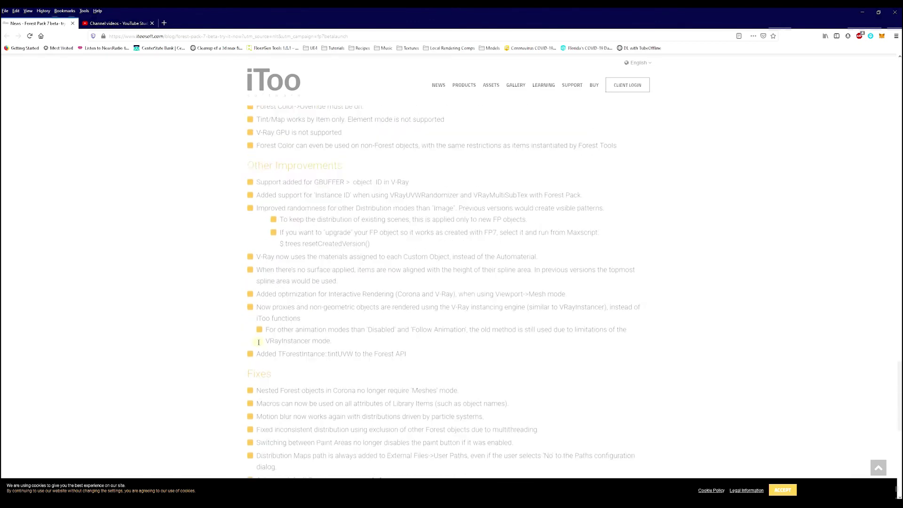
{"action": "scroll", "coordinate": [260, 342], "scroll_direction": "up", "scroll_amount": 9}
{"action": "scroll", "coordinate": [260, 341], "scroll_direction": "up", "scroll_amount": 15}
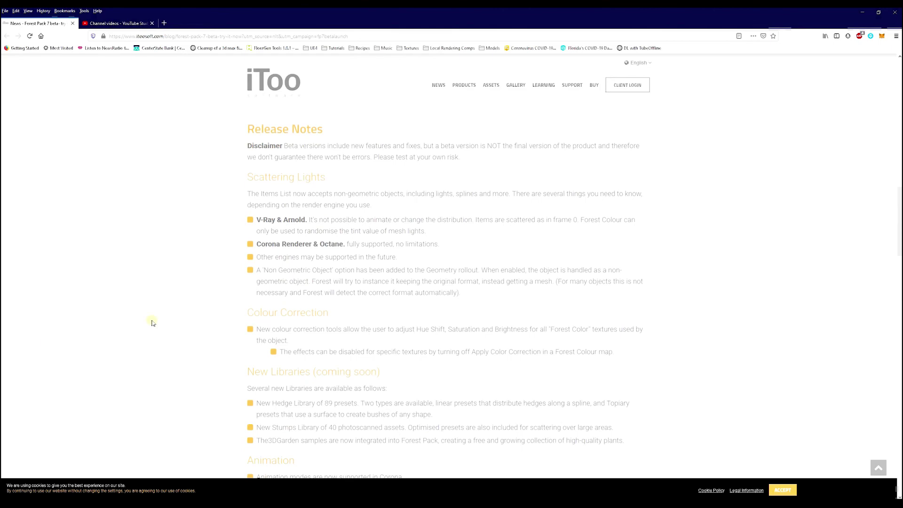
{"action": "scroll", "coordinate": [199, 325], "scroll_direction": "up", "scroll_amount": 12}
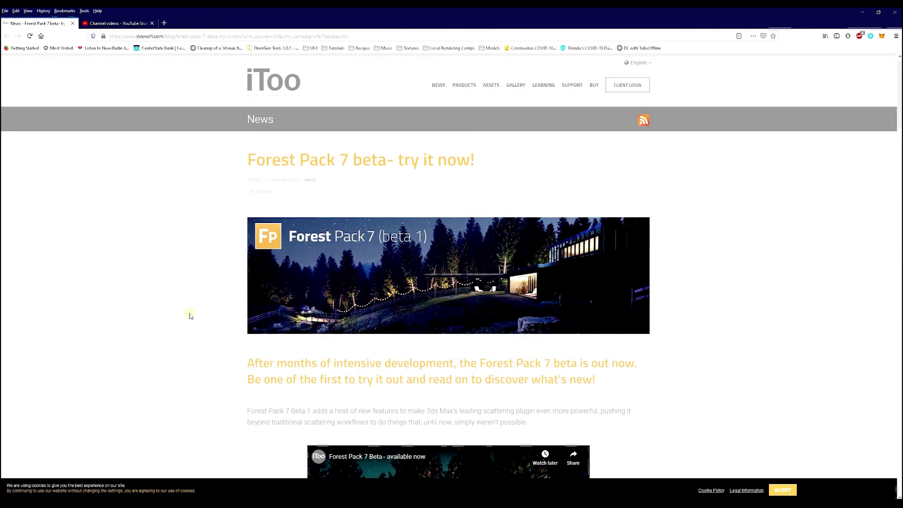